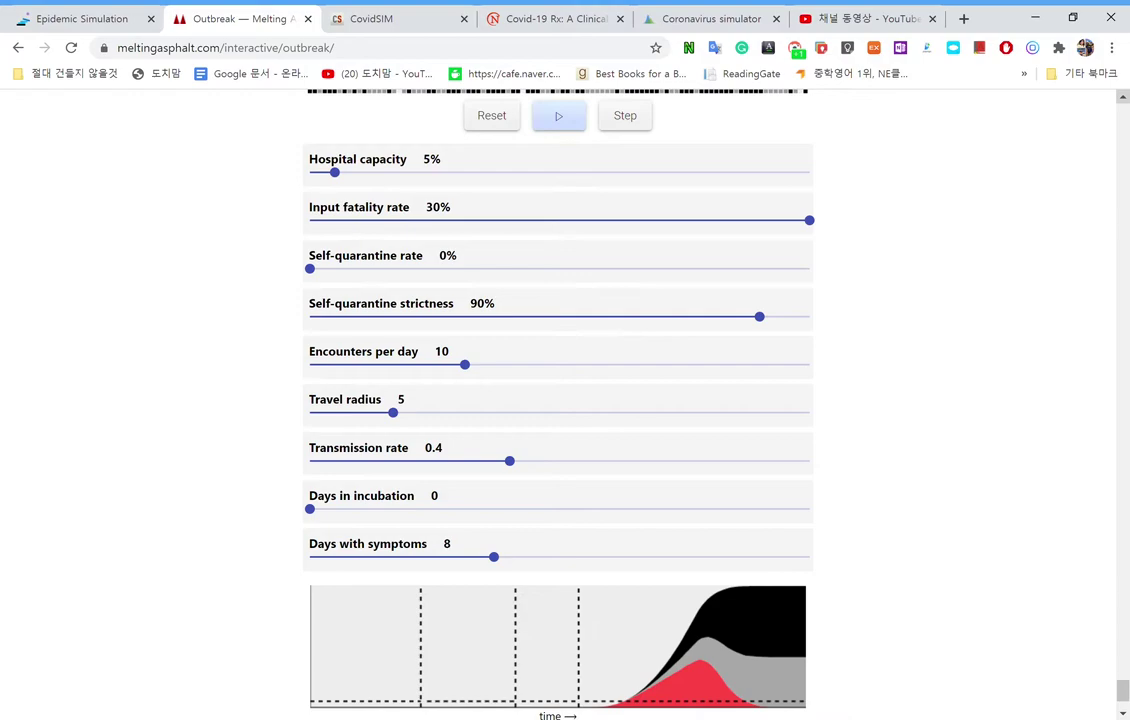
Set the self-quarantine rate to 100%, then start a new outbreak and pause it early.
scroll(990, 95, "up", 1)
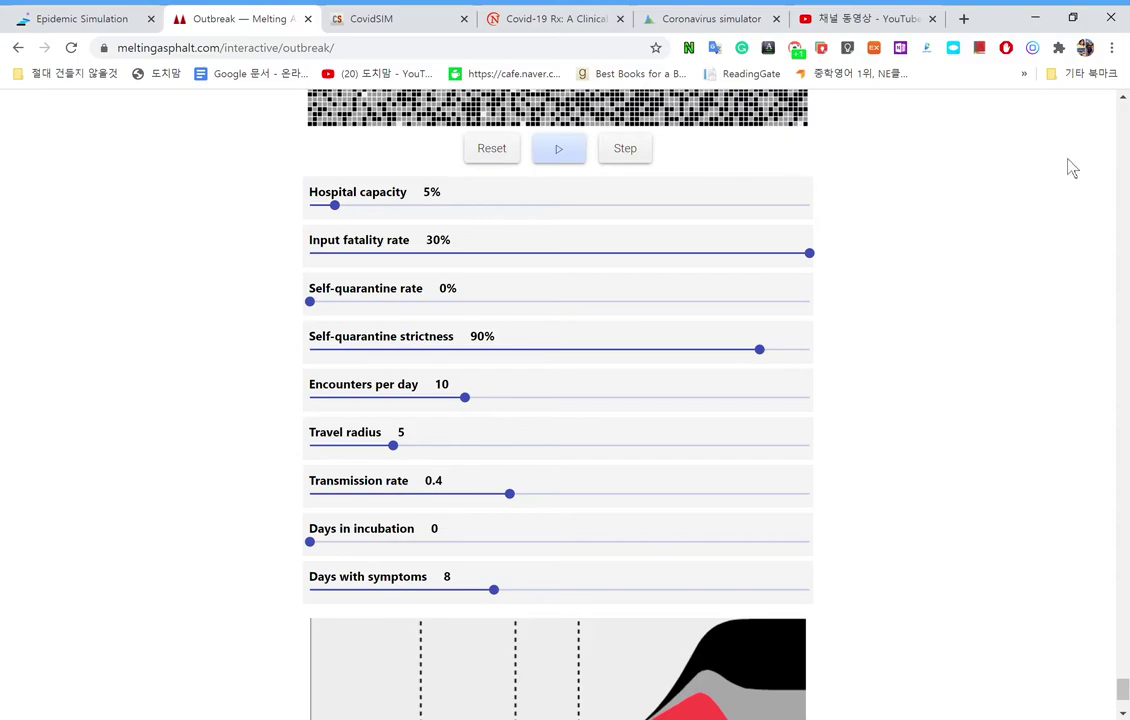
scroll(558, 400, "up", 3)
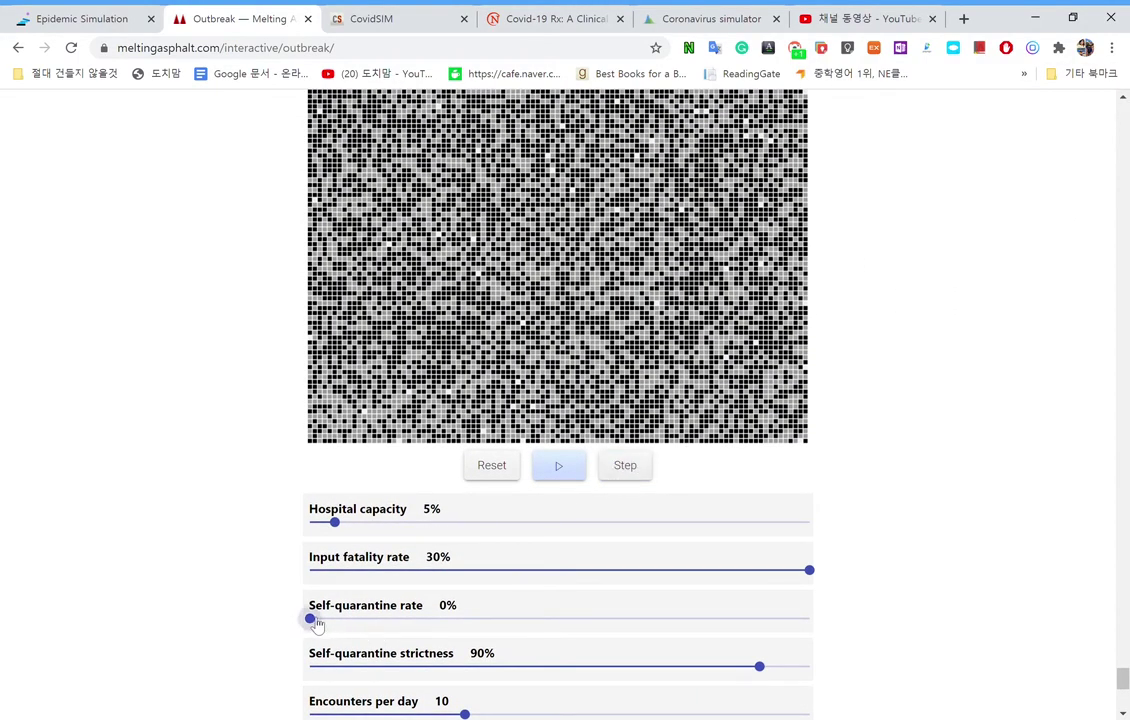
left_click_drag(312, 620, 870, 597)
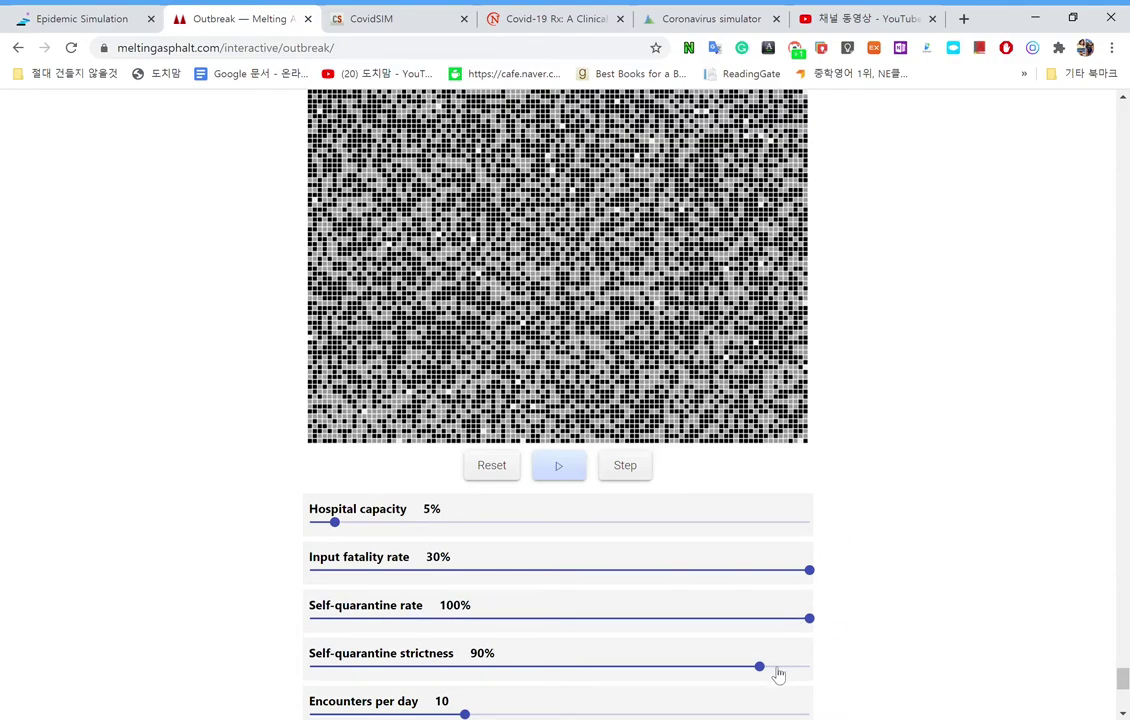
left_click(574, 471)
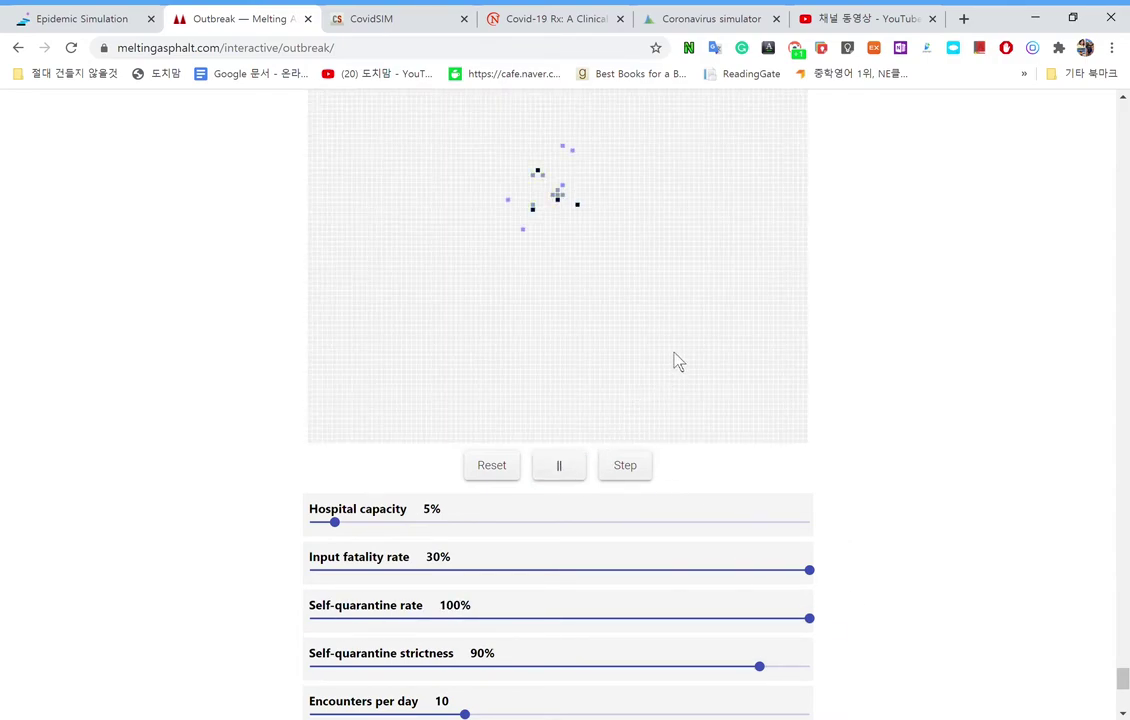
key("space")
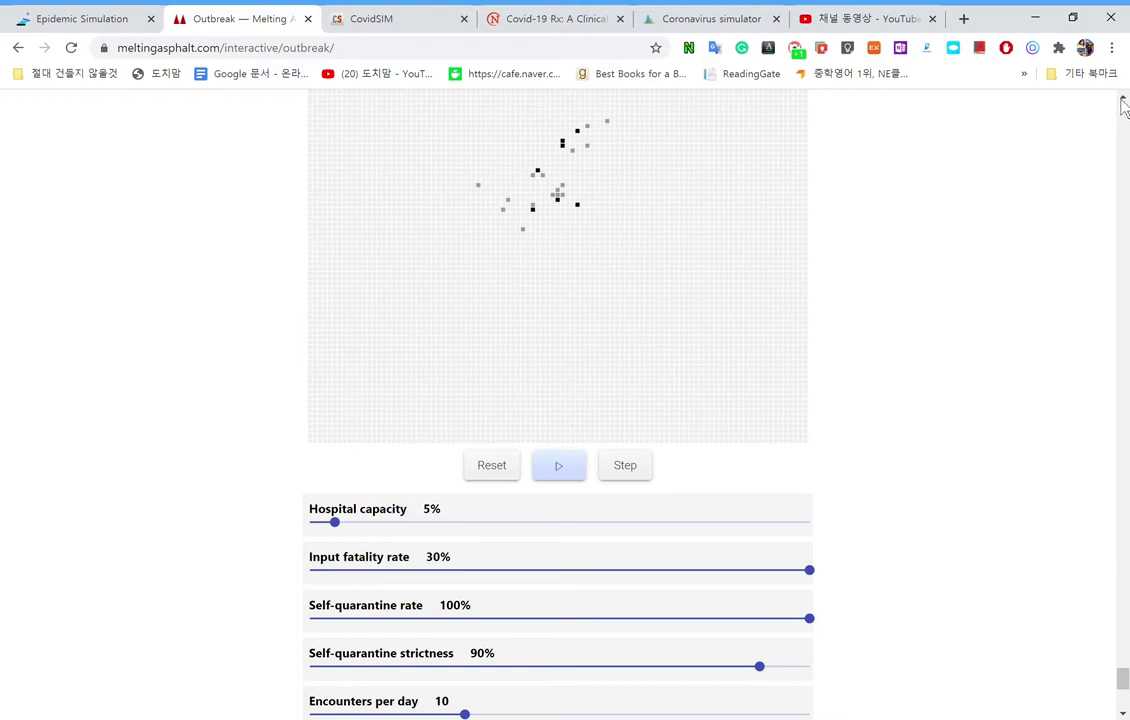
Raise the transmission rate to 1.
scroll(1123, 107, "up", 1)
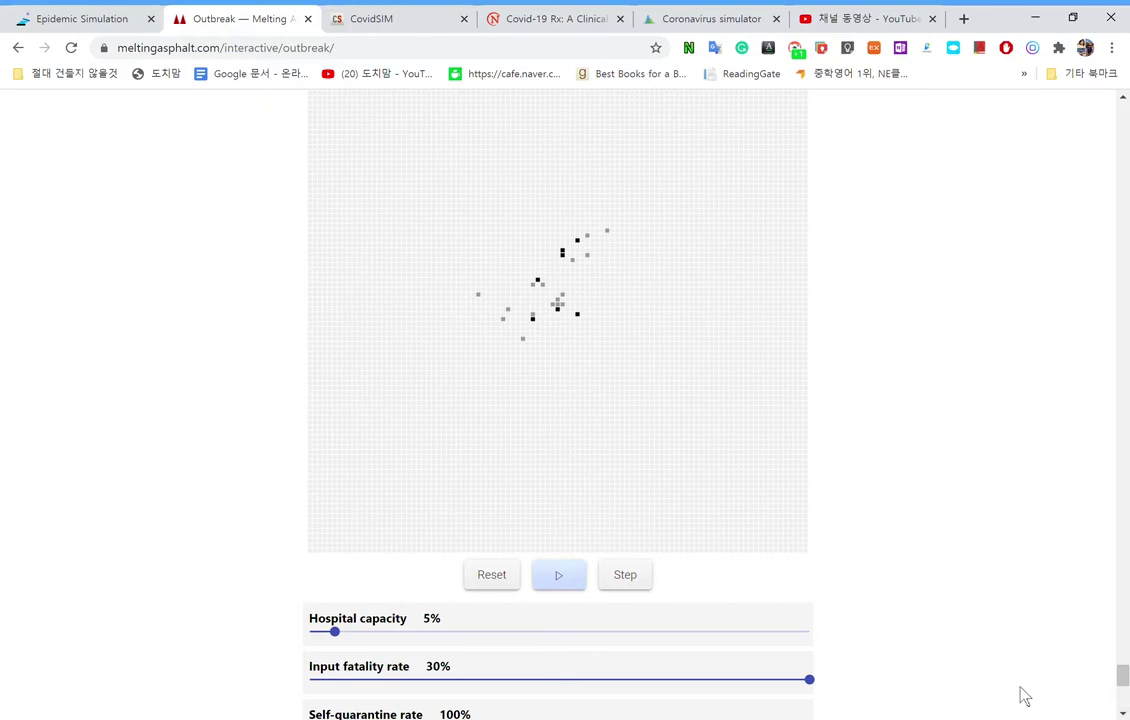
scroll(990, 627, "down", 3)
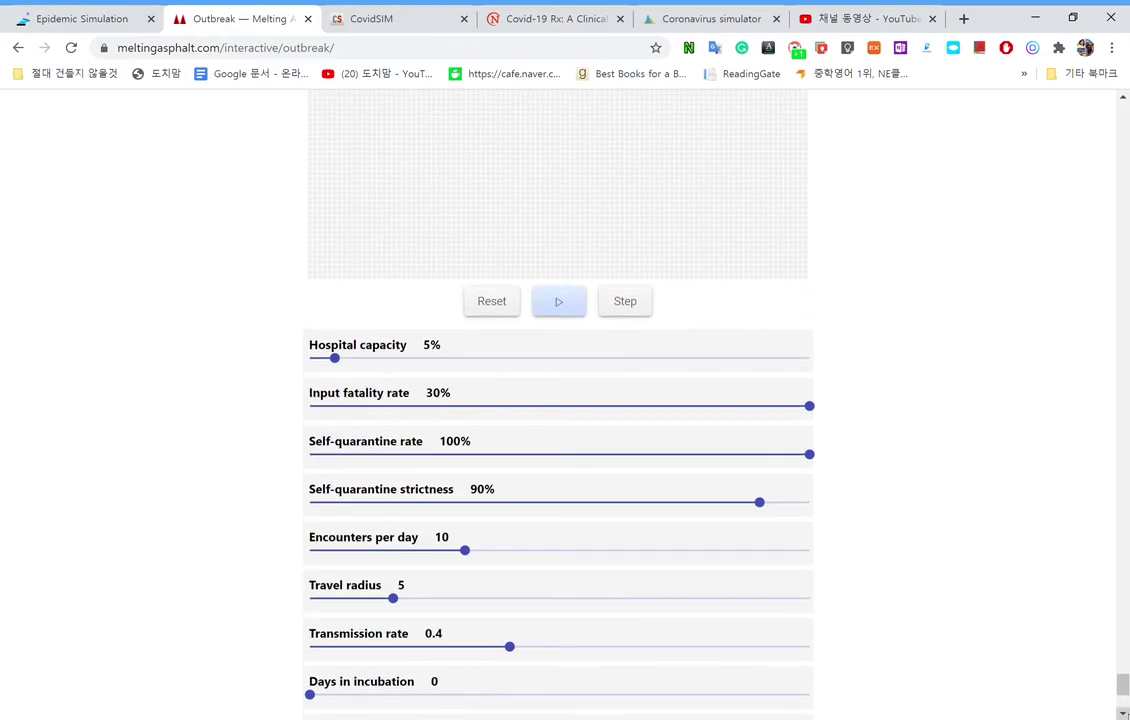
left_click_drag(510, 648, 917, 612)
Run the outbreak at transmission rate 1, then raise self-quarantine strictness to 99%.
left_click(566, 310)
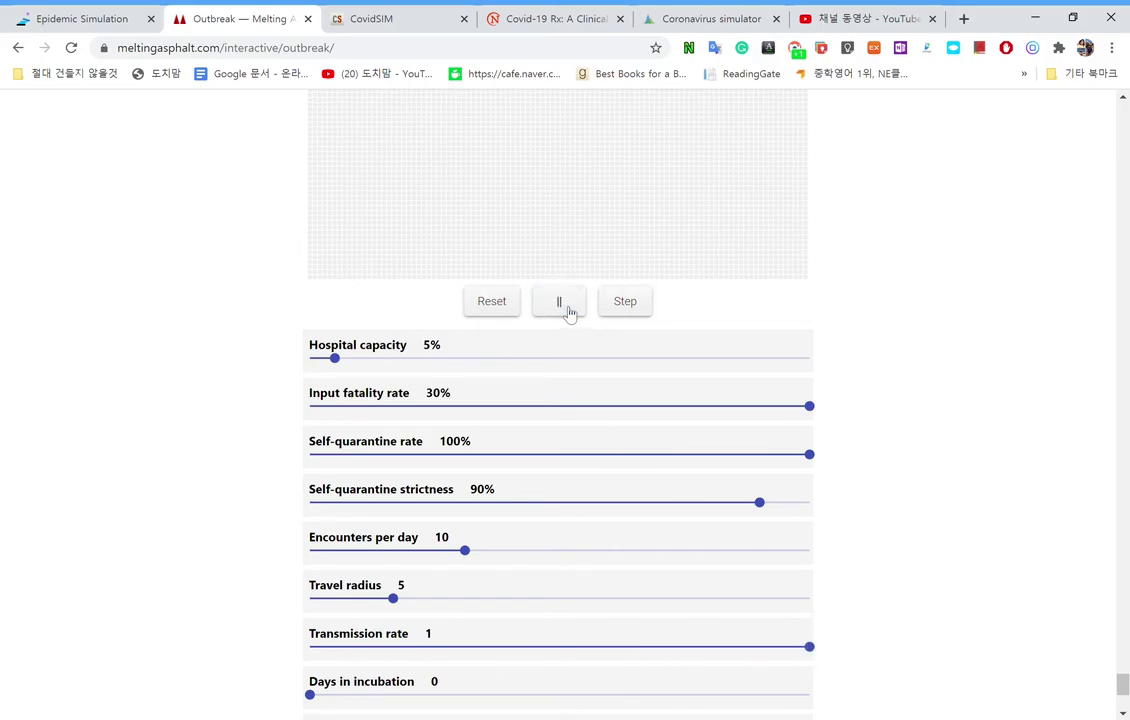
scroll(1124, 105, "up", 3)
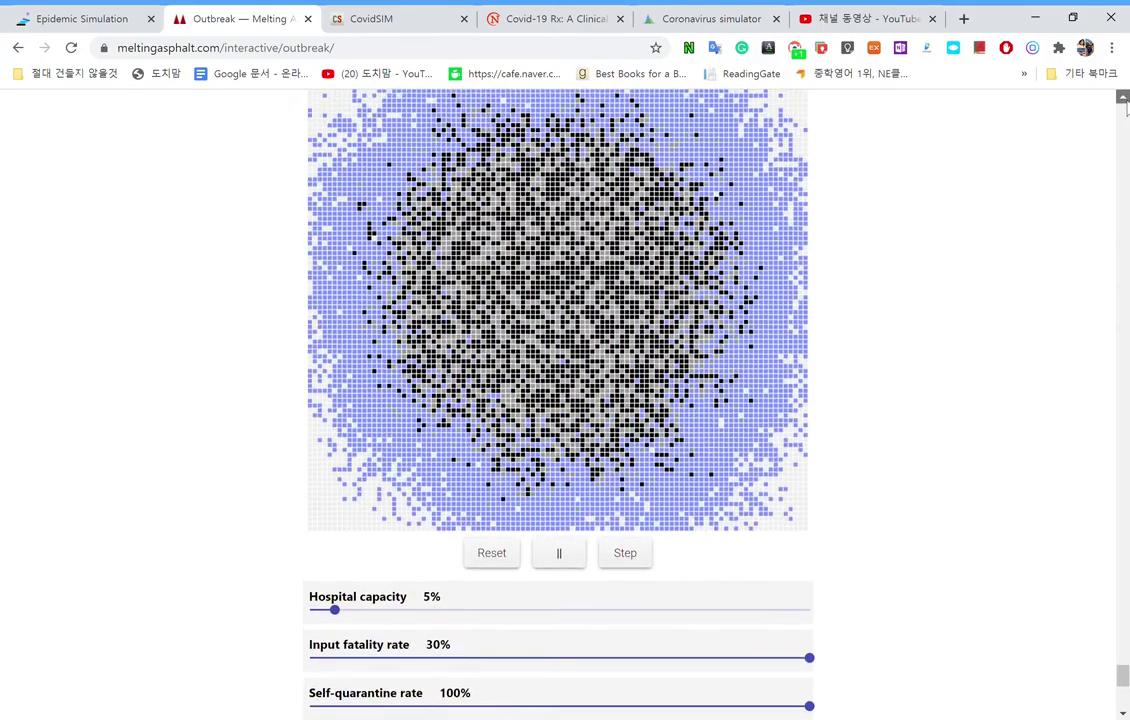
scroll(1124, 105, "up", 1)
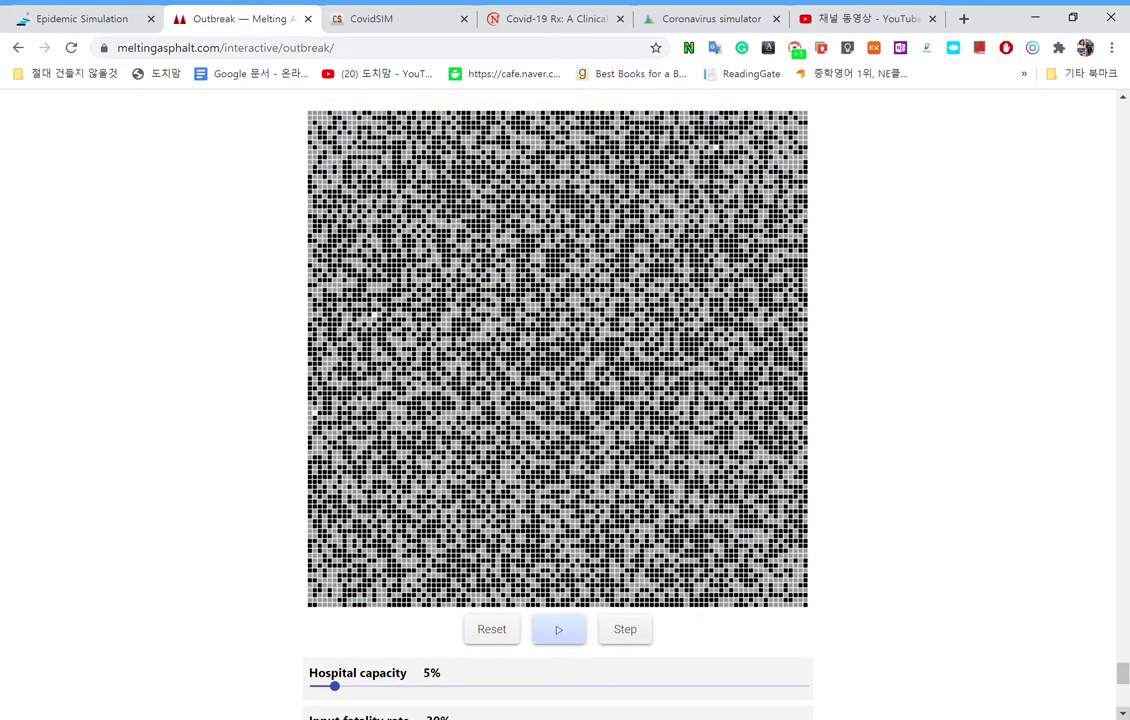
scroll(990, 605, "down", 4)
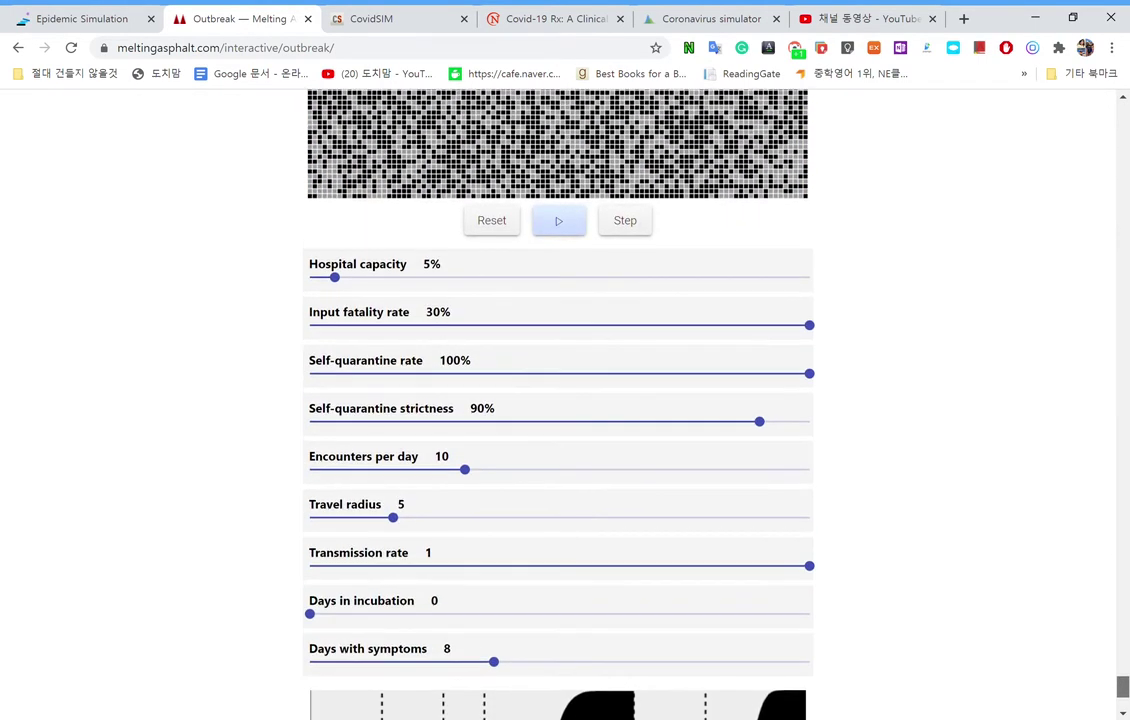
left_click(802, 422)
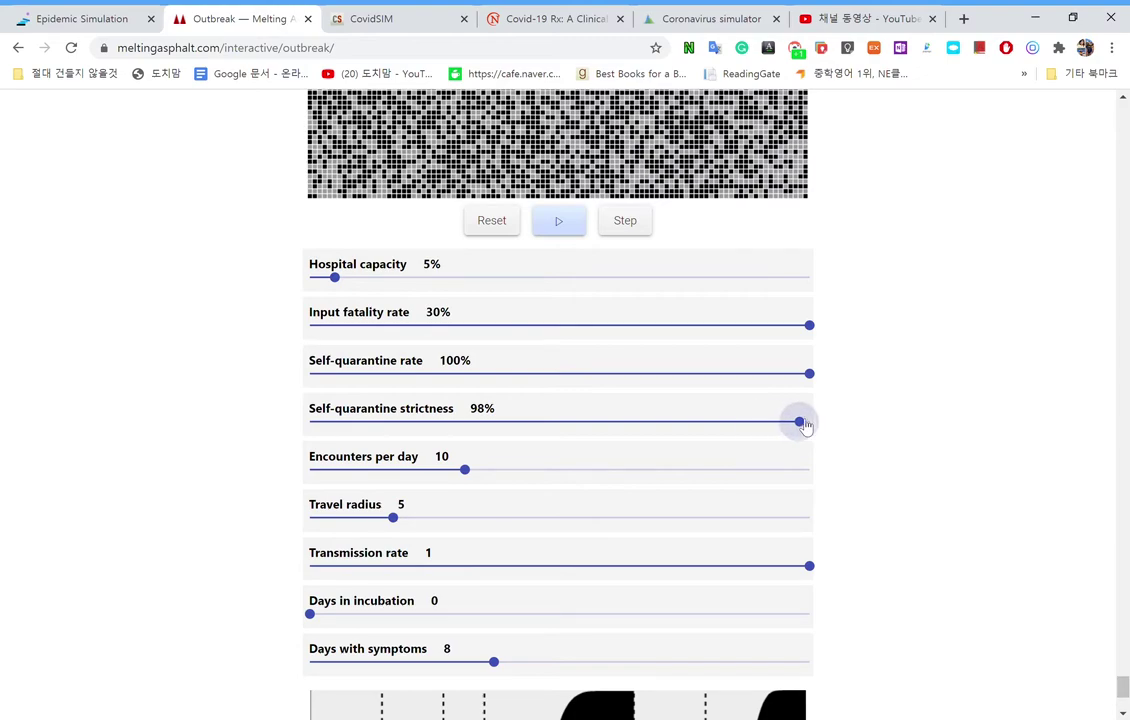
left_click(806, 422)
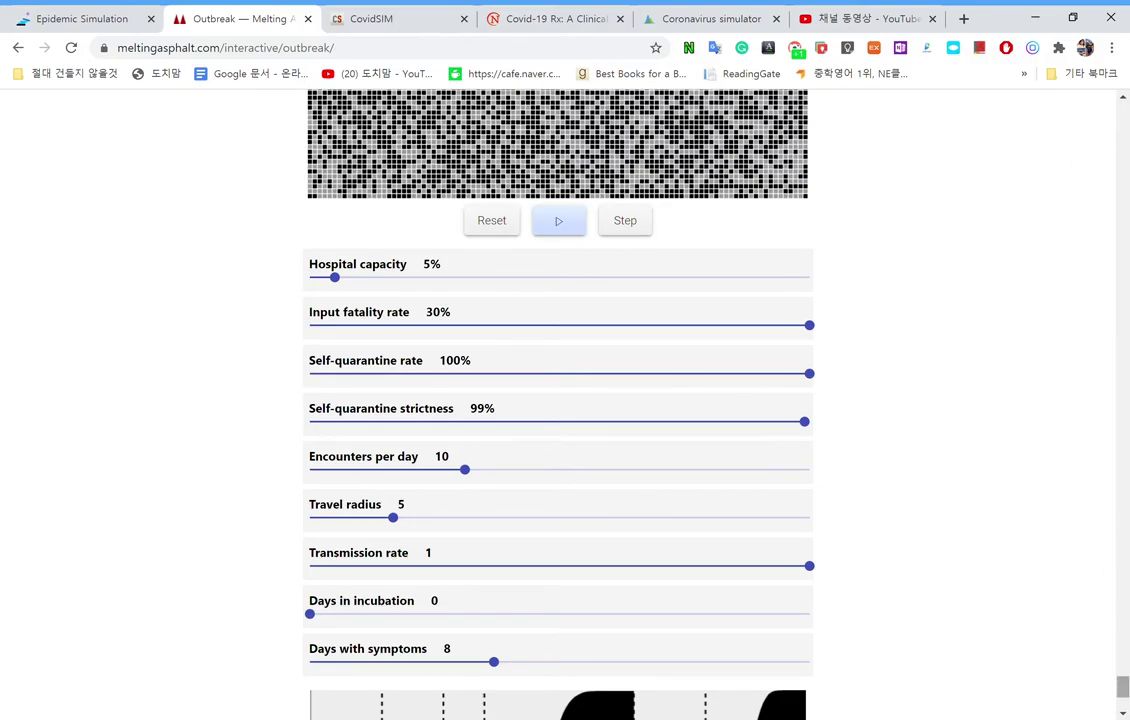
Rerun and pause the outbreak at 99% strictness, then set strictness to 100%.
scroll(990, 605, "up", 7)
scroll(990, 605, "down", 4)
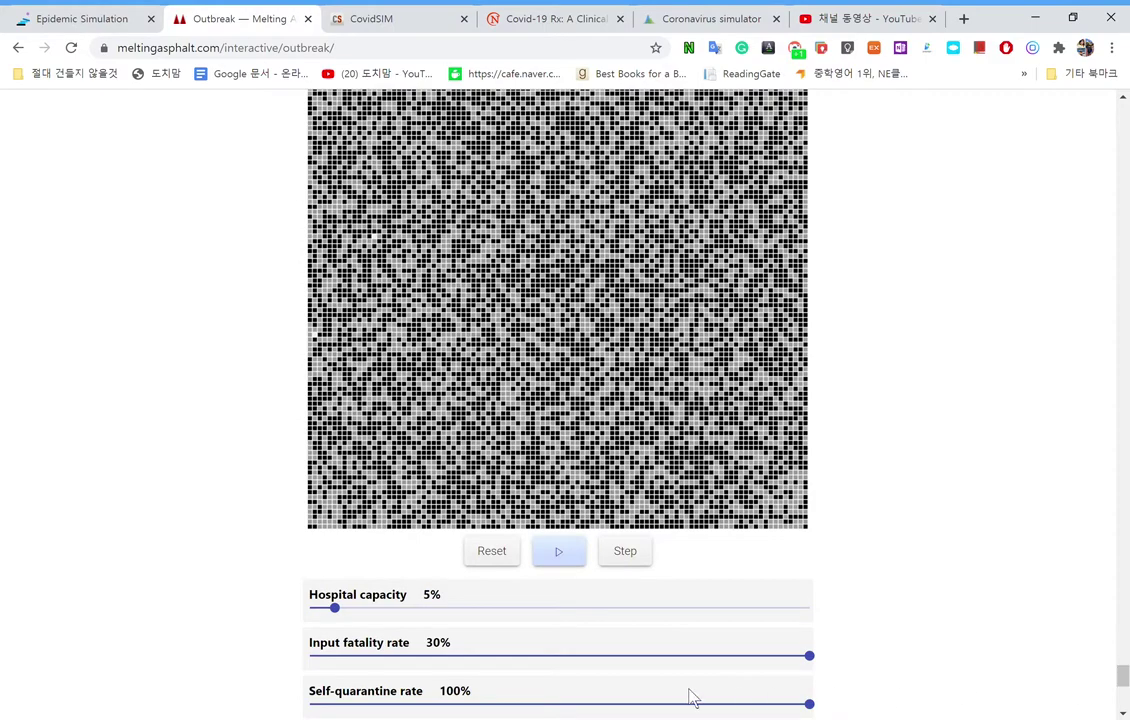
left_click(560, 560)
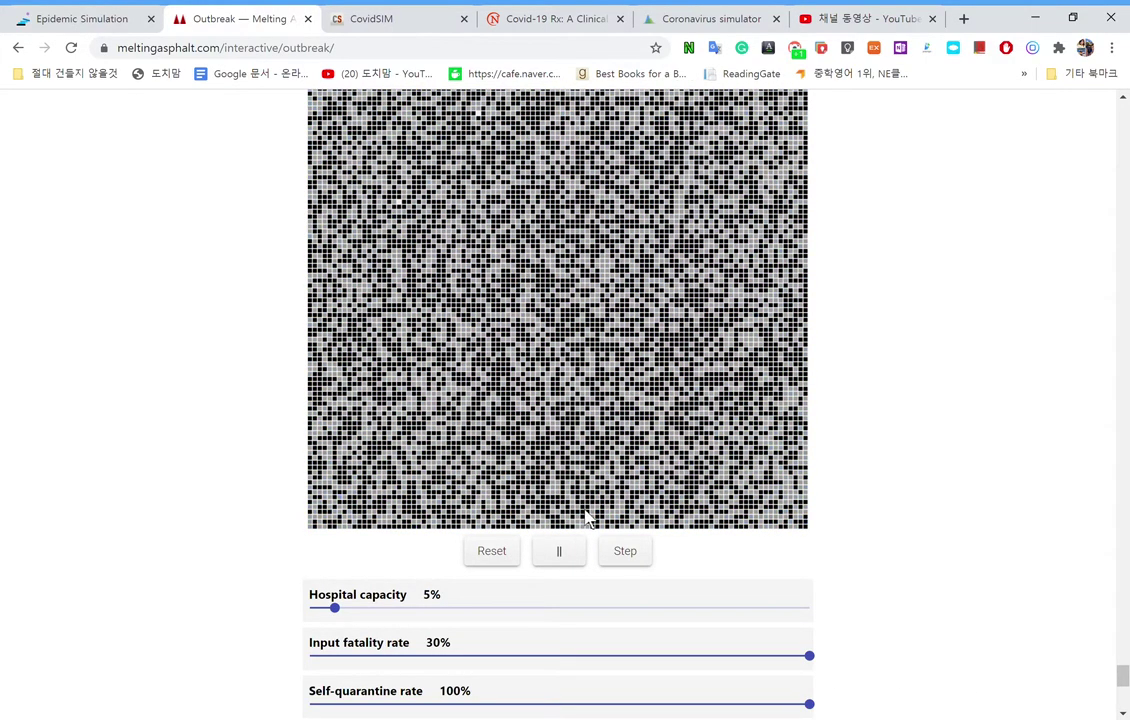
left_click(560, 550)
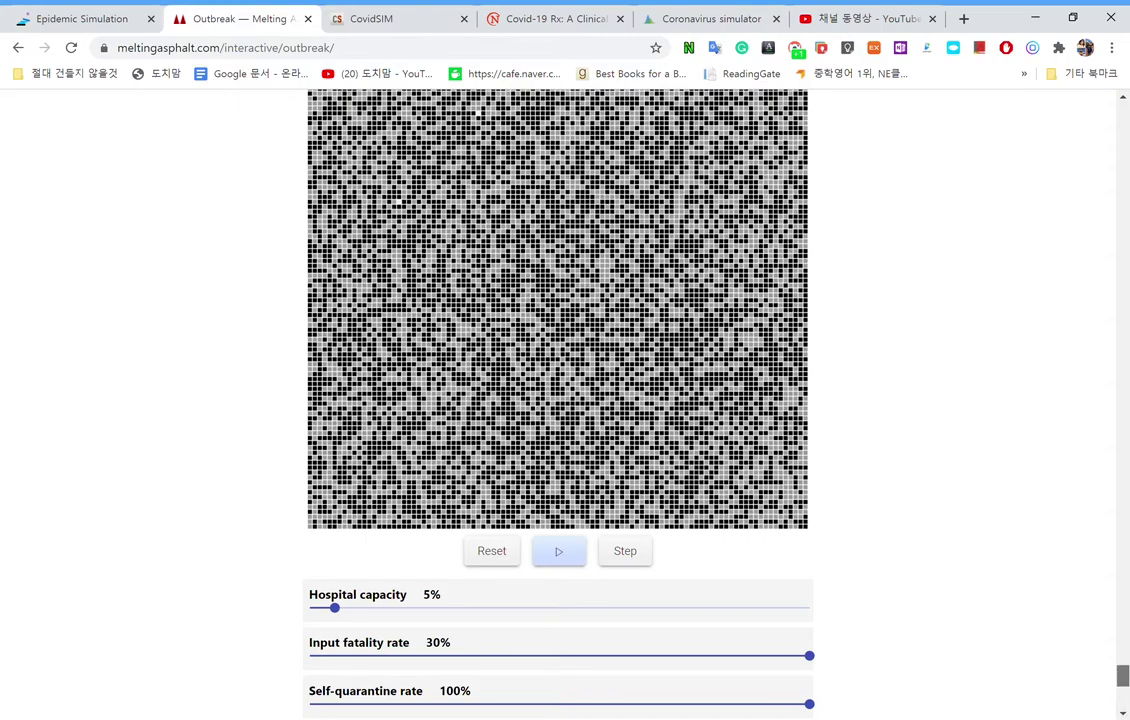
scroll(990, 597, "down", 1)
left_click_drag(810, 669, 860, 669)
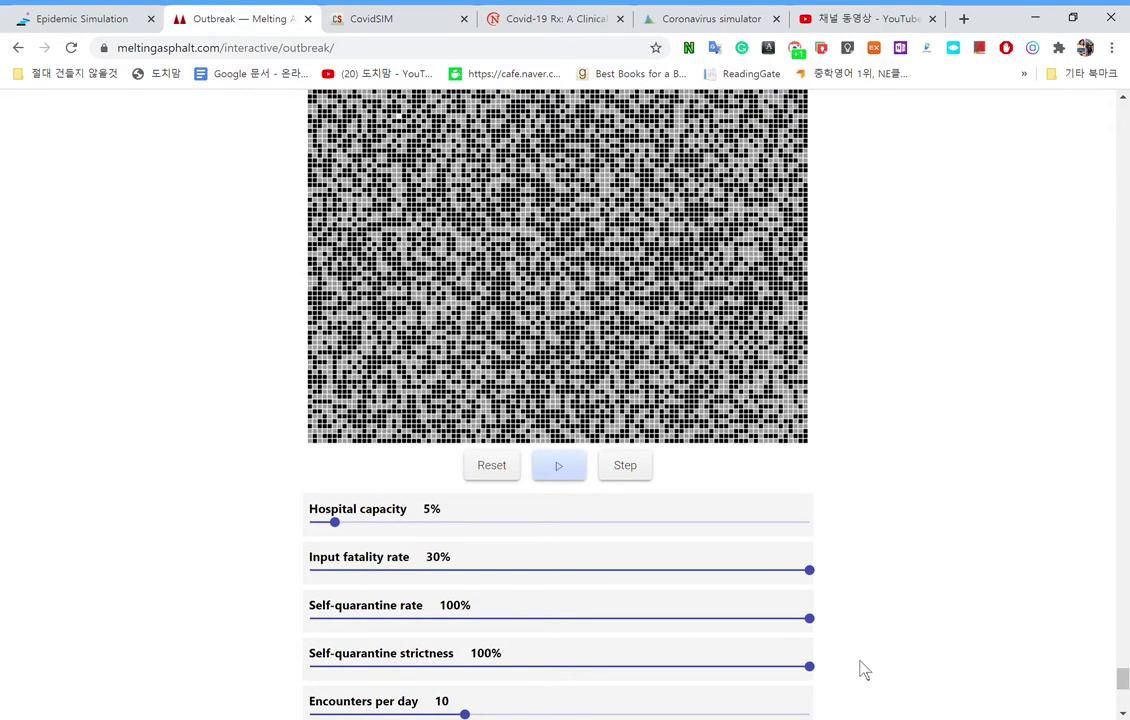
Run the outbreak at 100% strictness and check the chart showing a small contained cluster.
left_click(564, 467)
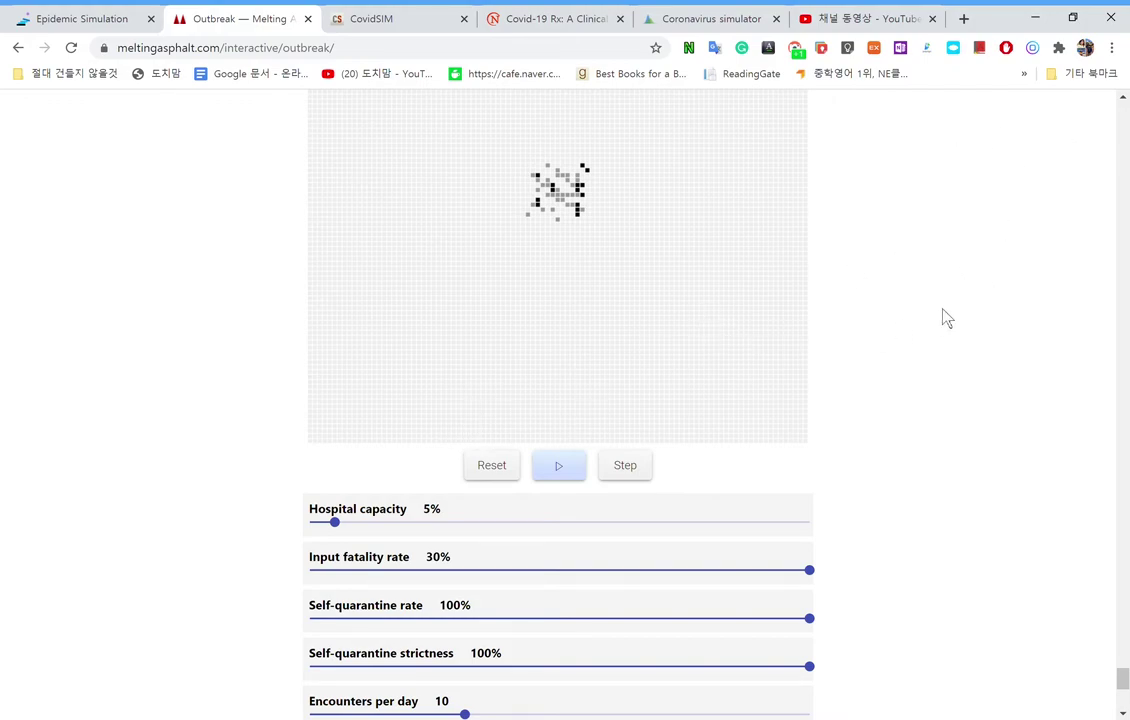
scroll(560, 400, "down", 3)
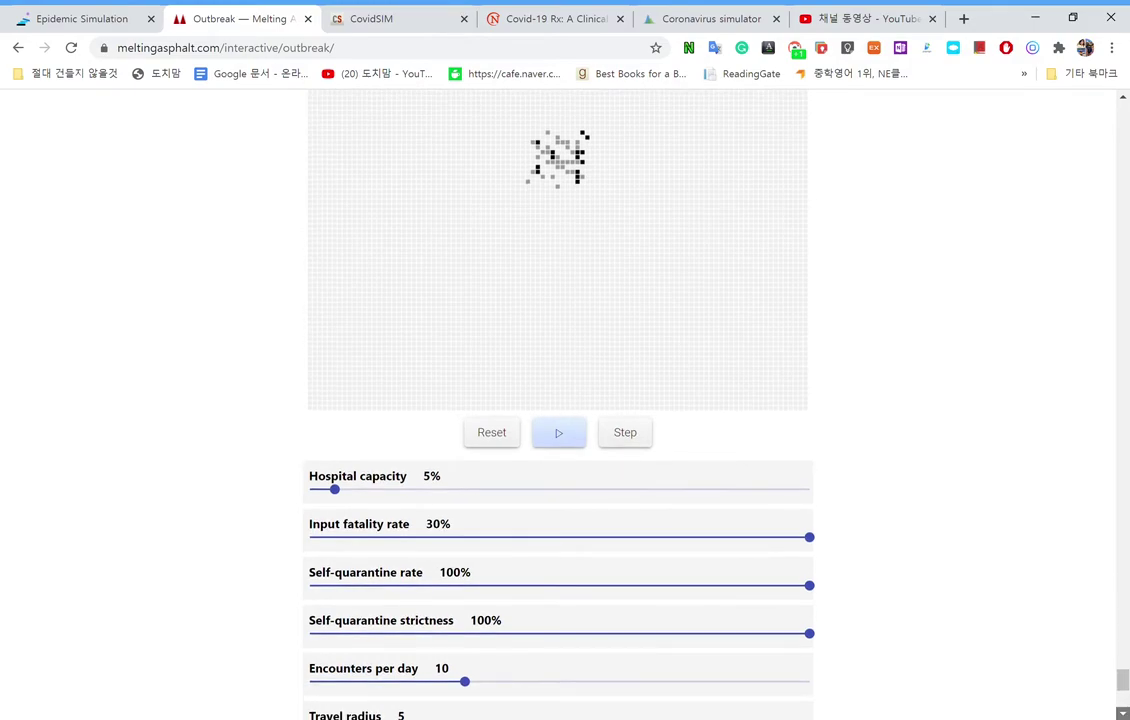
scroll(560, 400, "down", 2)
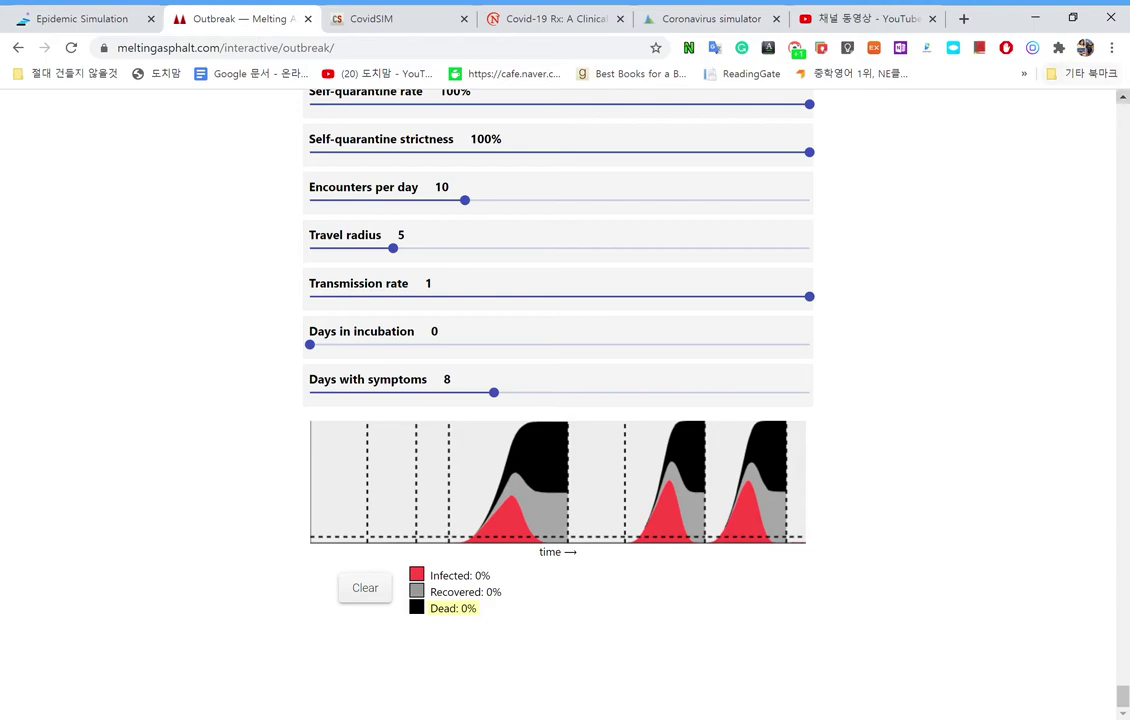
left_click(1123, 100)
Lower the self-quarantine rate to 0% and set the transmission rate to exactly 0.5.
scroll(1123, 108, "up", 2)
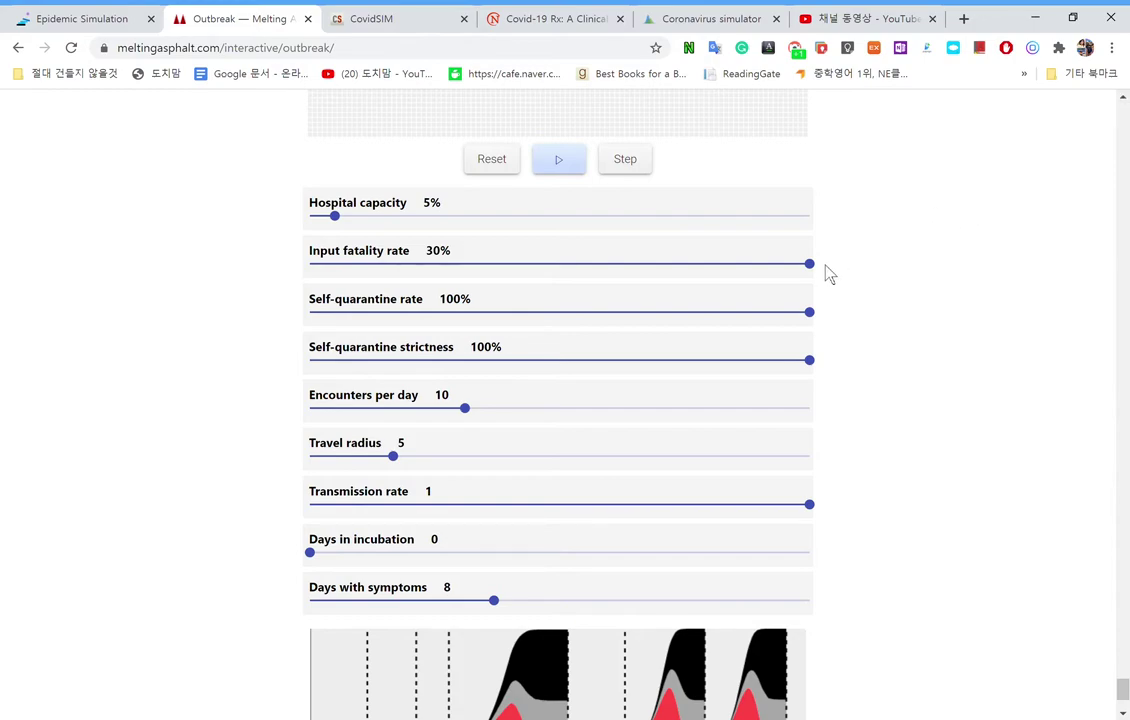
left_click_drag(809, 312, 18, 388)
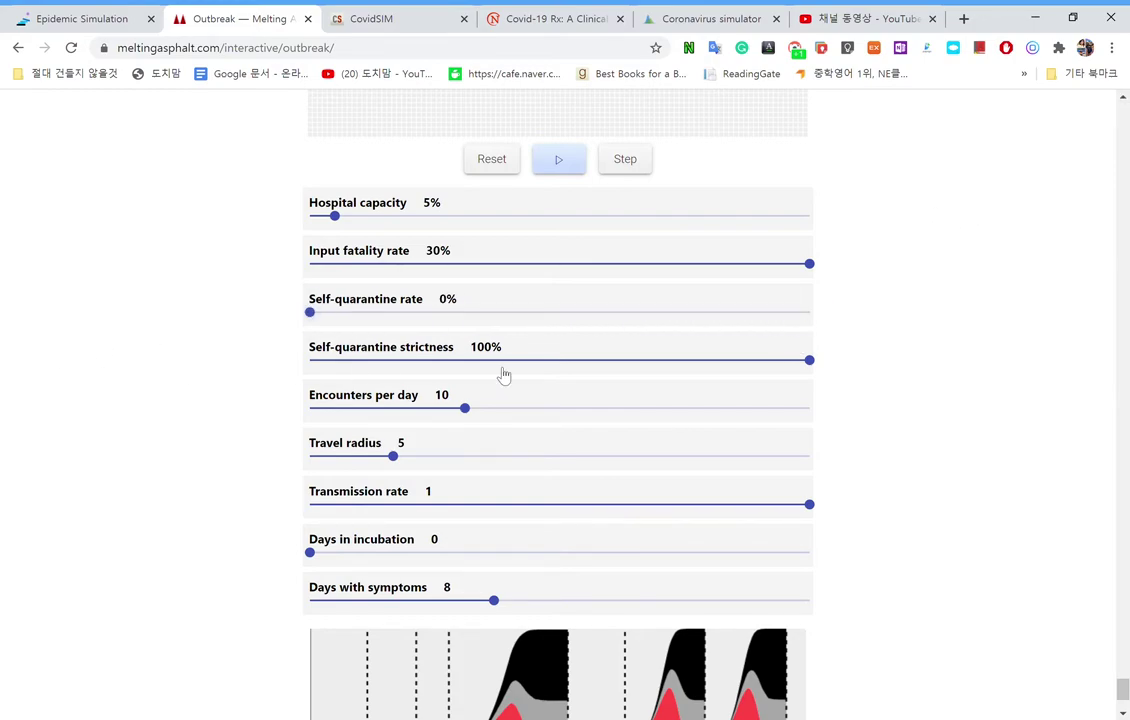
left_click(570, 506)
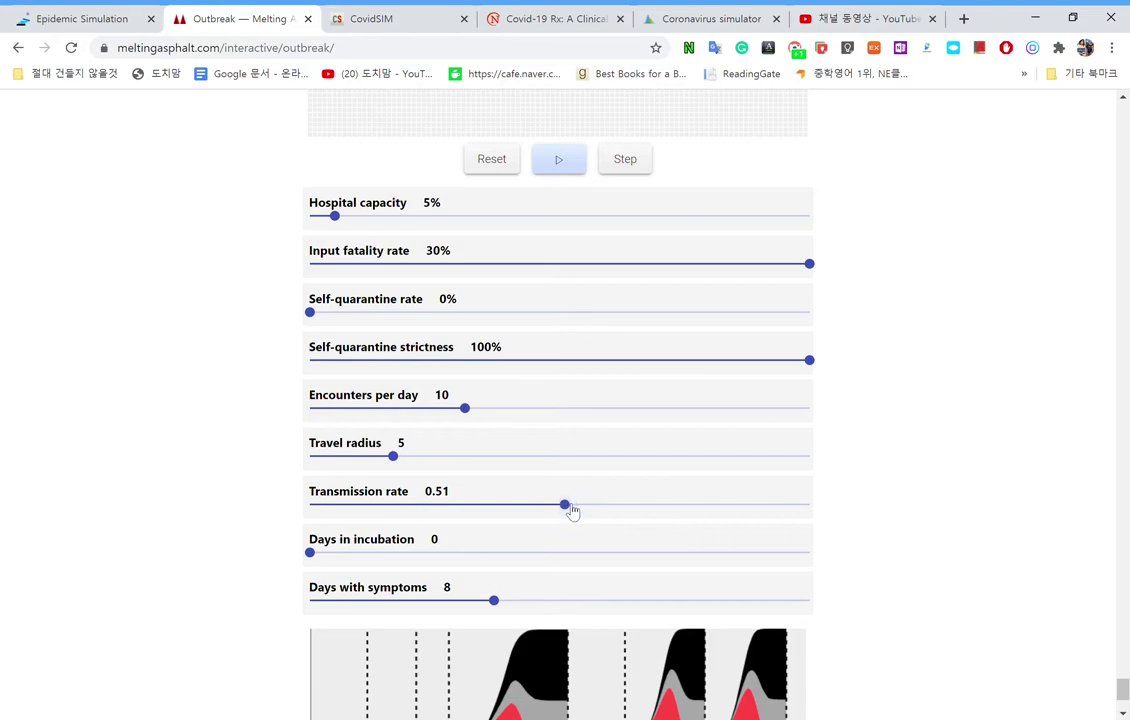
left_click_drag(570, 510, 560, 505)
Run the outbreak with these settings until it sweeps the grid.
left_click(563, 161)
scroll(1117, 156, "up", 1)
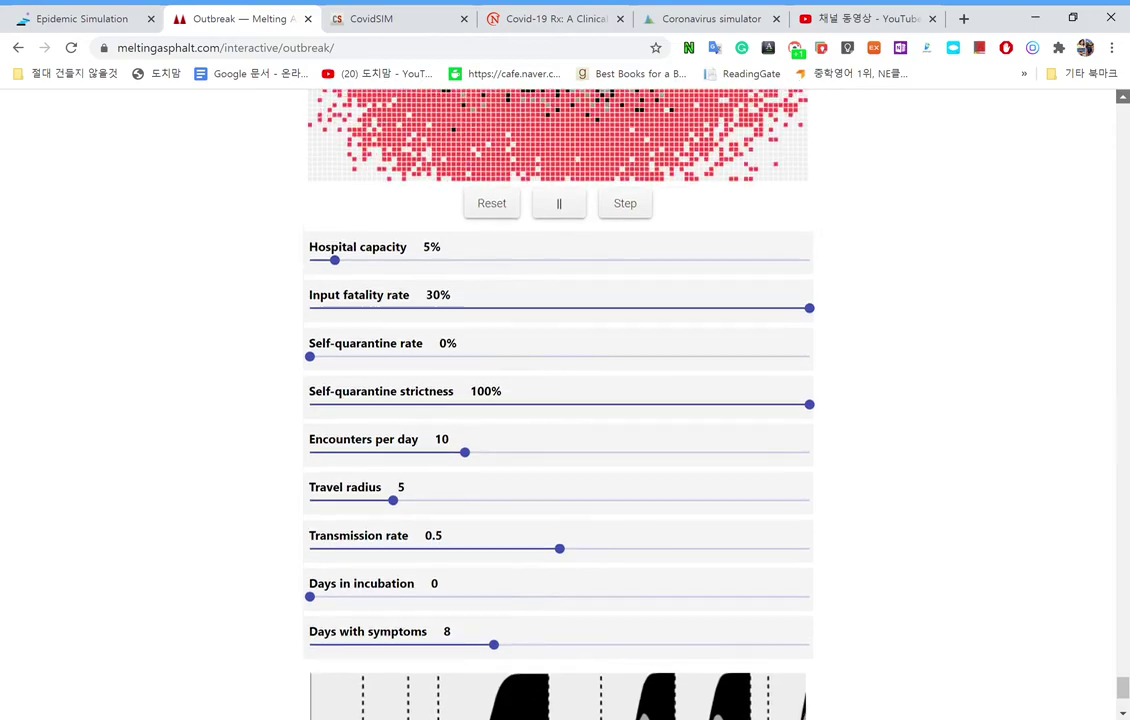
scroll(1103, 714, "up", 4)
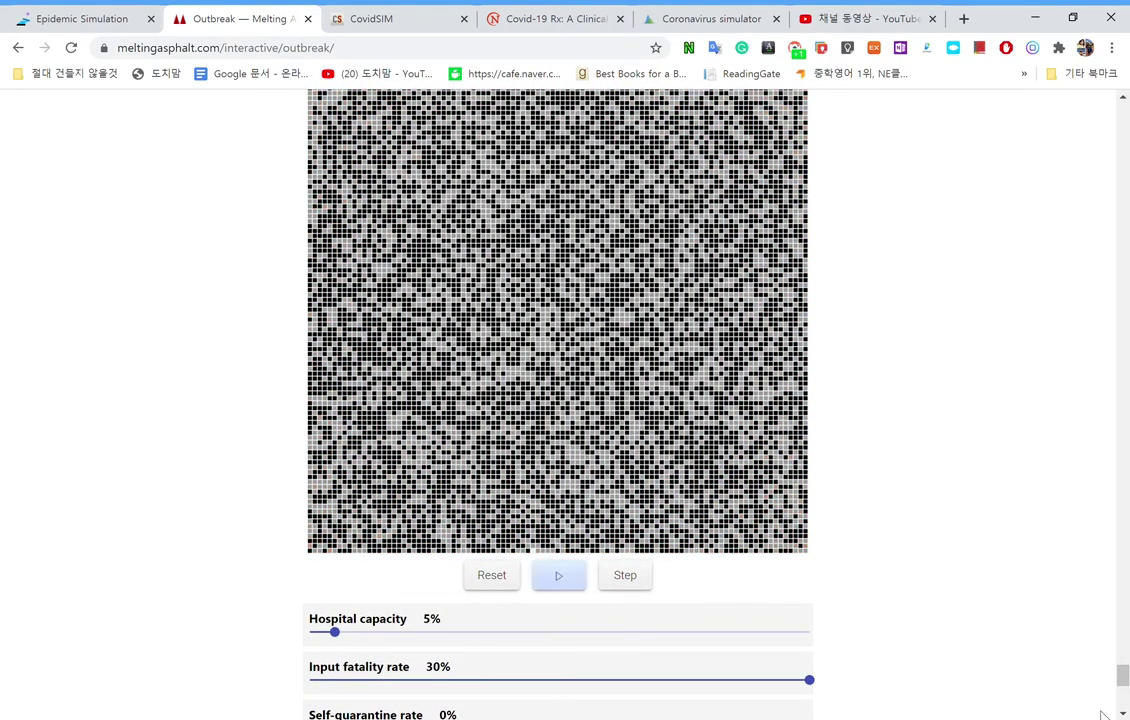
scroll(991, 629, "down", 5)
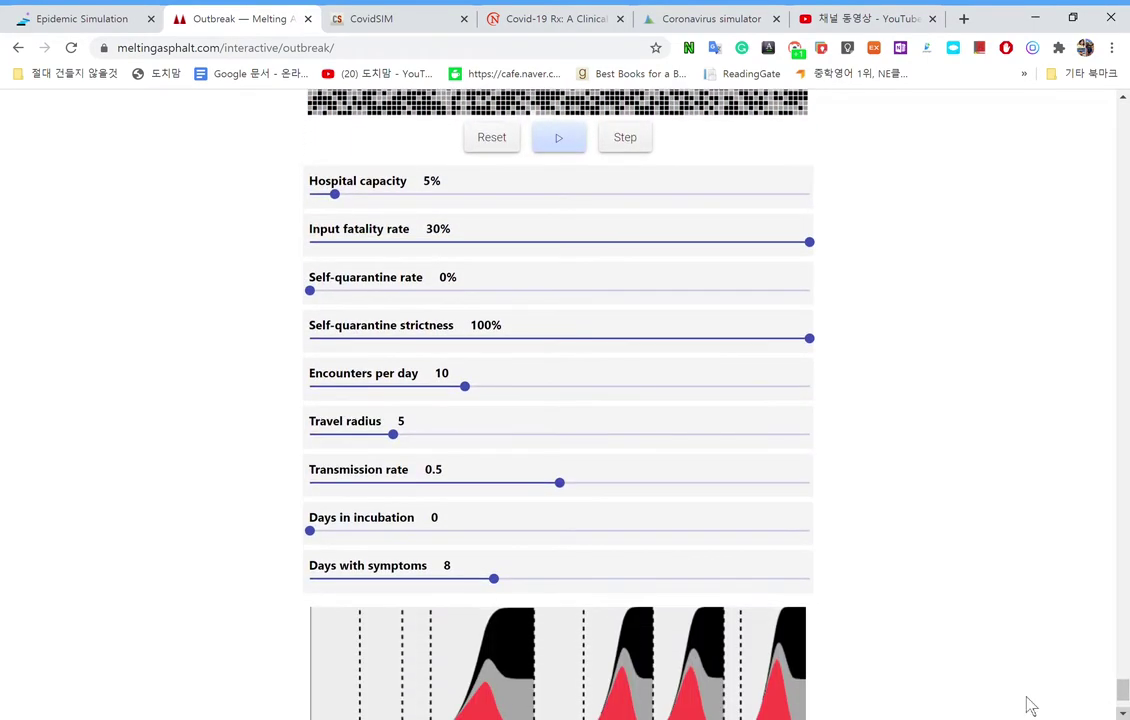
Set encounters per day to 4 and travel radius to its maximum of 30.
left_click_drag(465, 386, 346, 387)
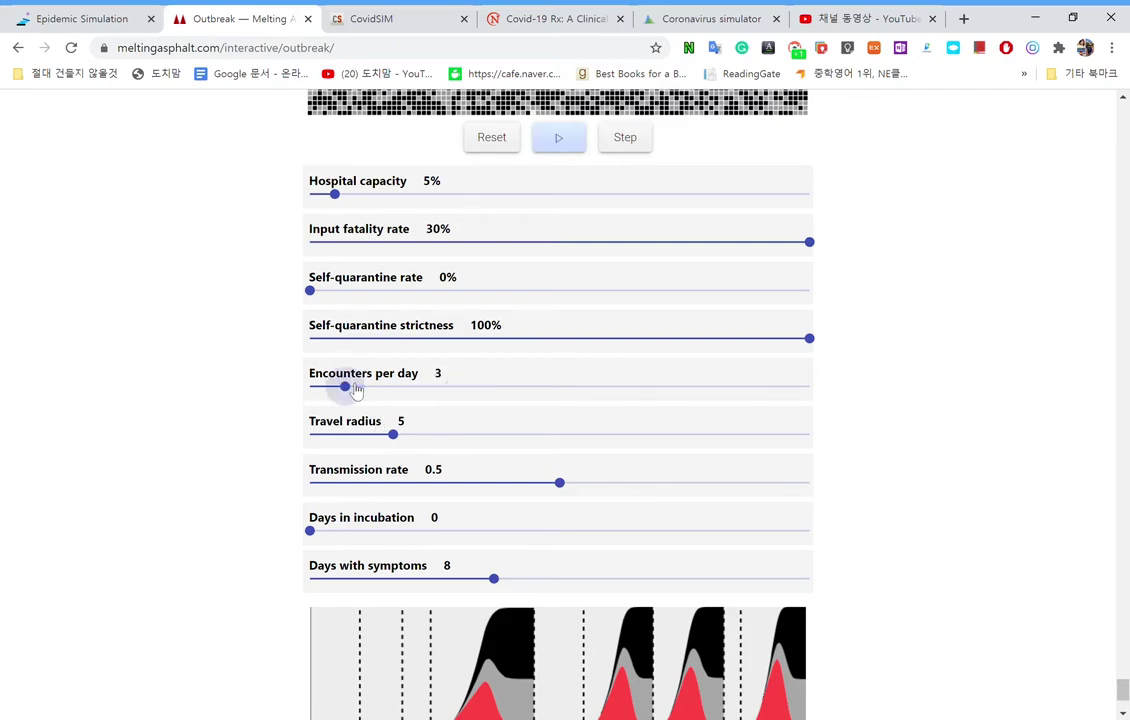
left_click(364, 387)
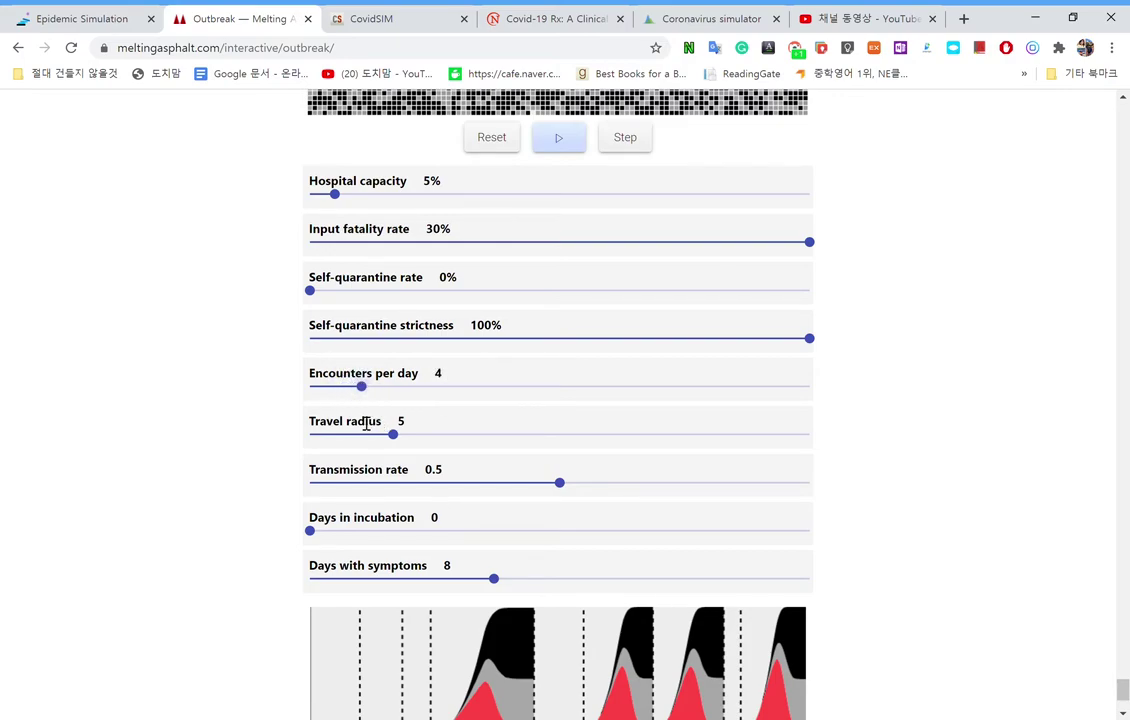
left_click_drag(333, 440, 610, 358)
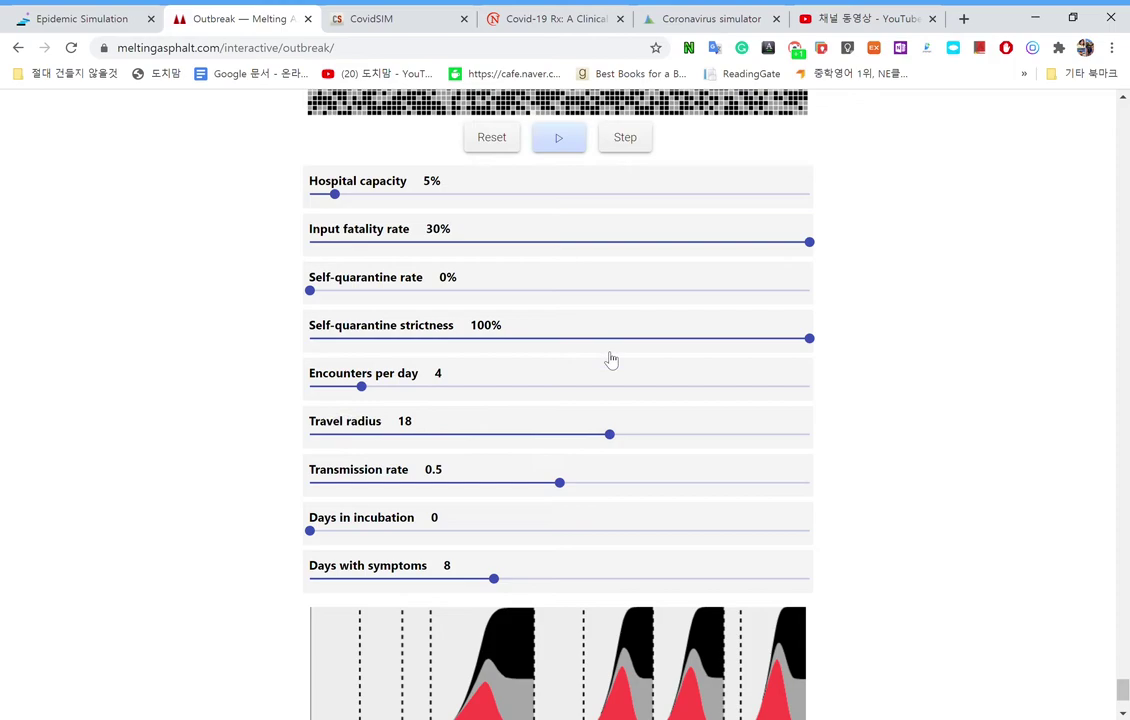
left_click_drag(639, 453, 847, 449)
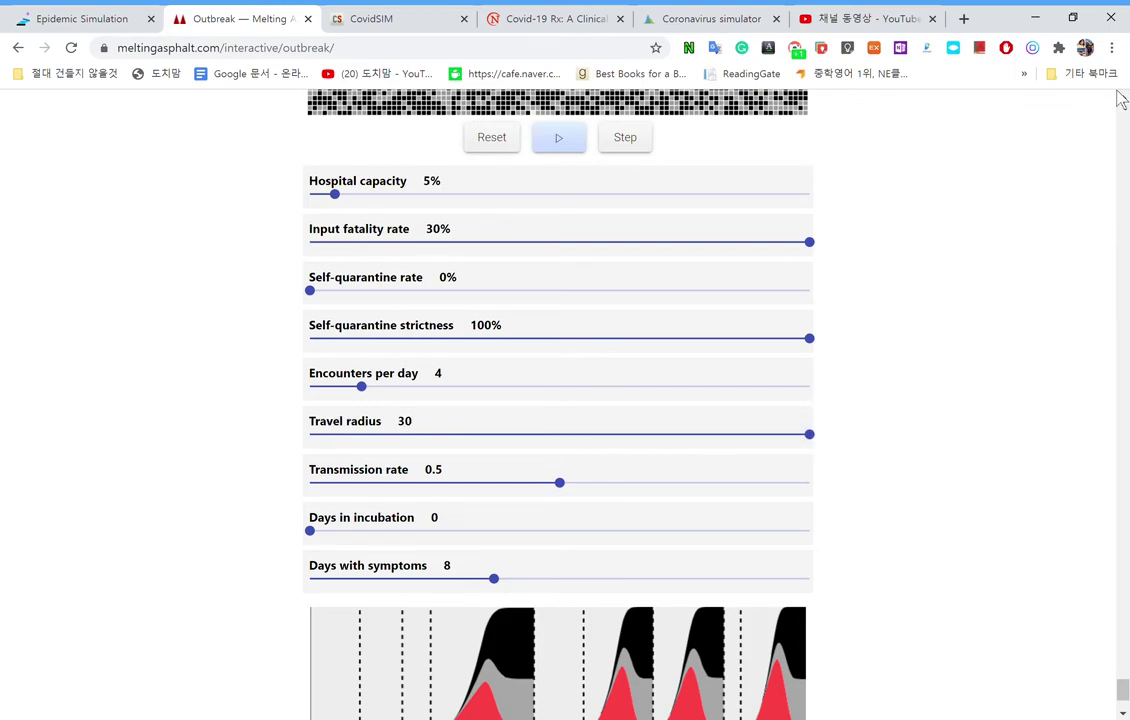
scroll(558, 400, "up", 3)
scroll(558, 400, "up", 2)
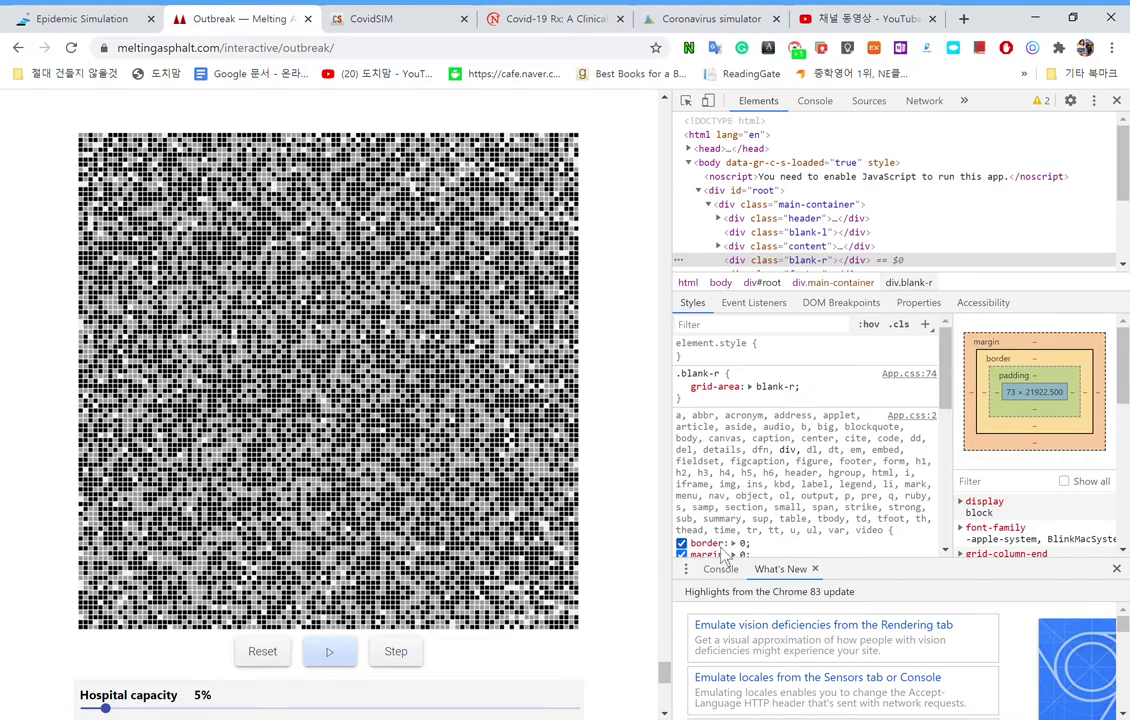
Re-enable border: 0 on the blank-r element and scroll through its computed properties.
left_click(681, 543)
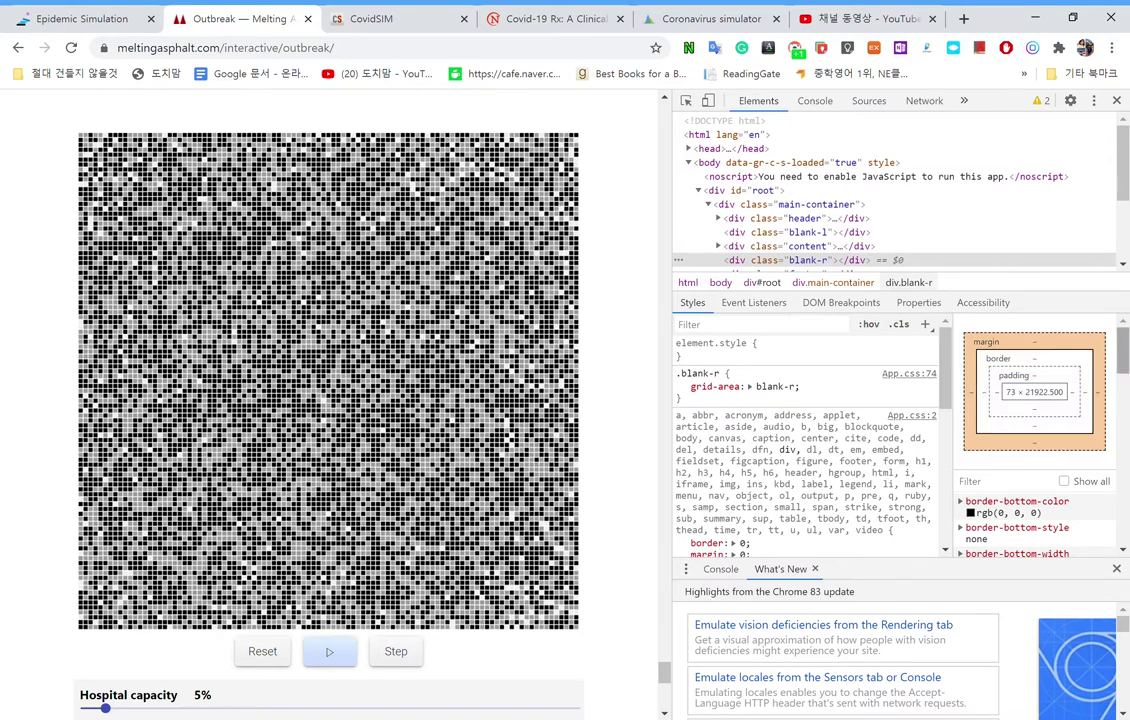
scroll(1040, 440, "down", 5)
scroll(1040, 440, "up", 5)
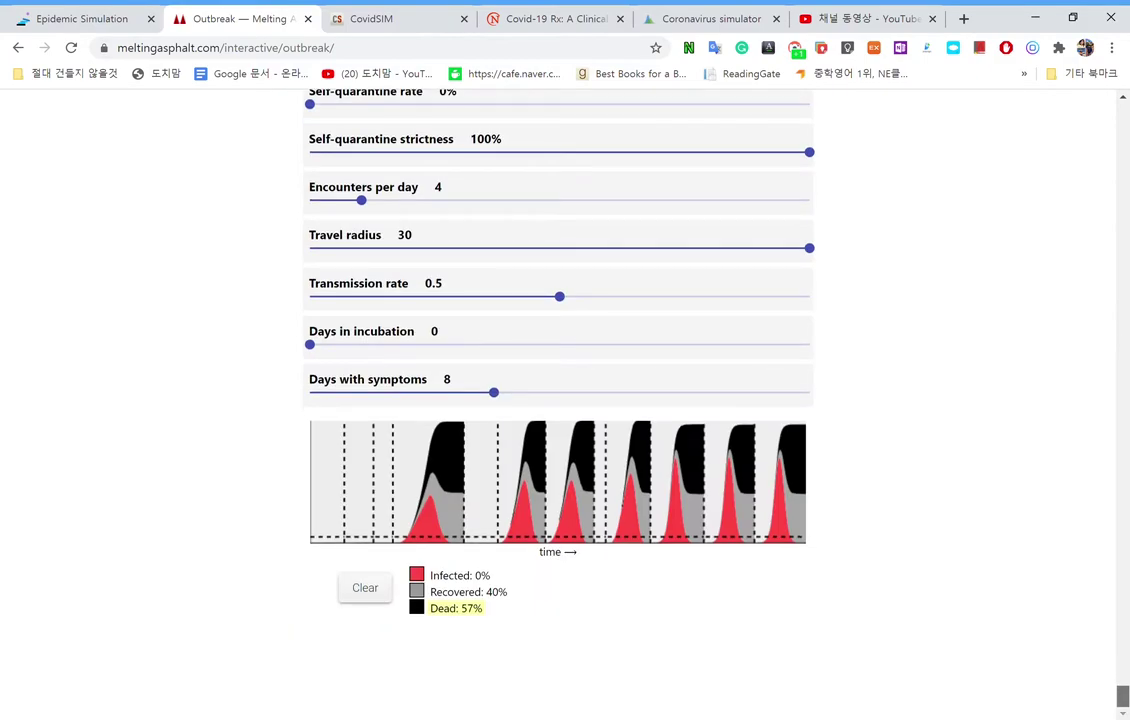
Set the self-quarantine rate slider to 90% and reset the grid.
left_click_drag(1122, 695, 1122, 685)
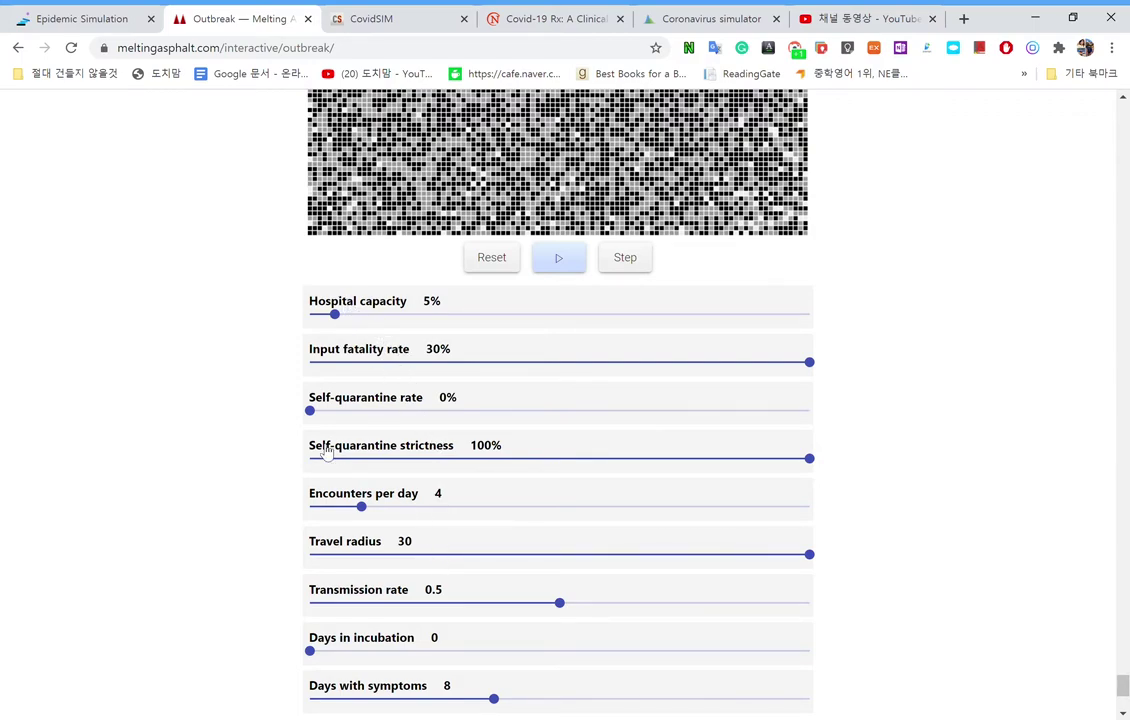
left_click(766, 420)
left_click(586, 257)
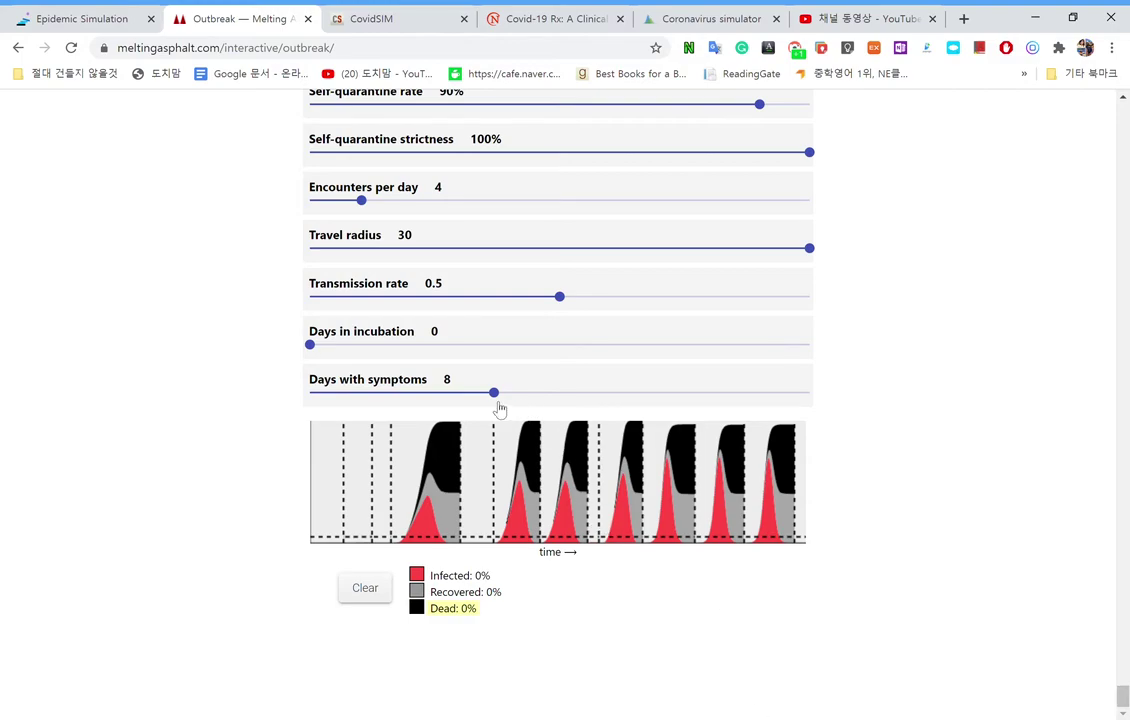
Set days with symptoms to 20 and incubation to 1 day, then start the simulation.
left_click_drag(494, 392, 809, 392)
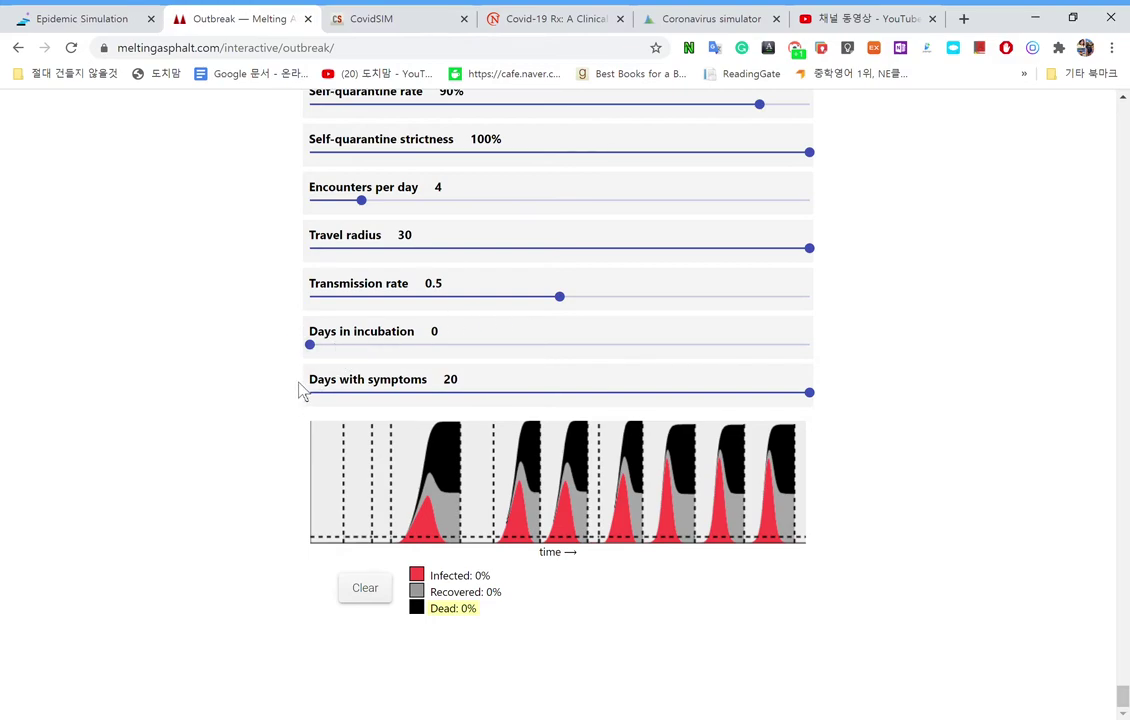
left_click(335, 346)
scroll(560, 400, "up", 8)
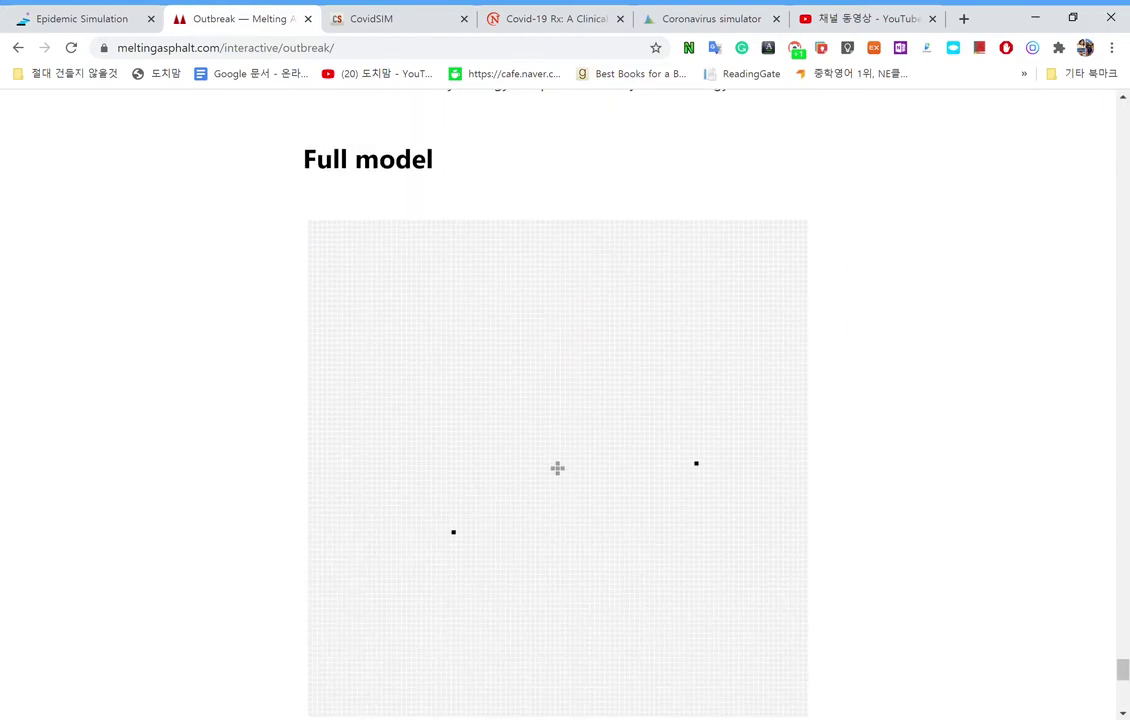
scroll(560, 400, "down", 3)
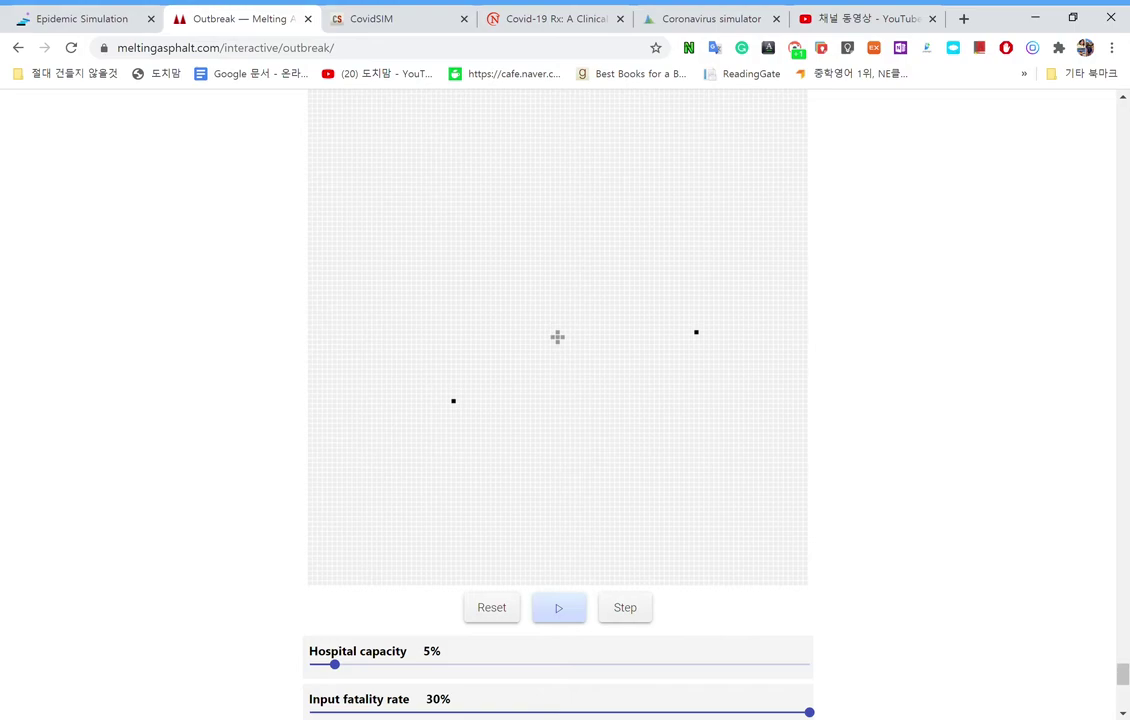
left_click(575, 608)
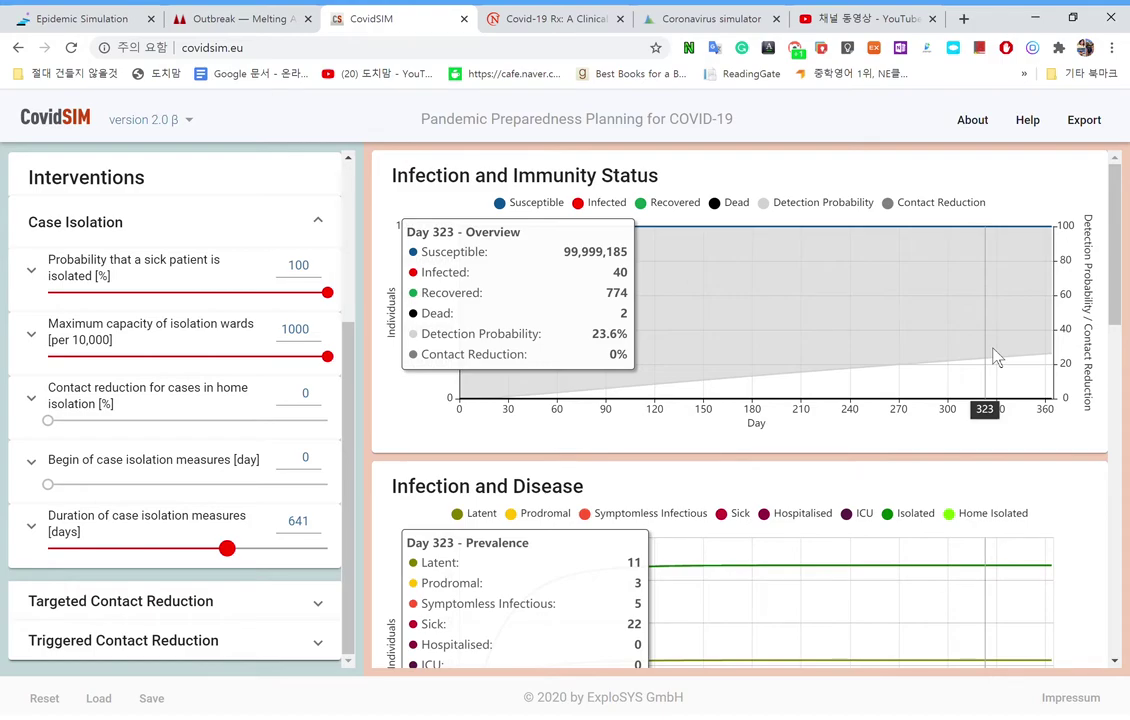
Switch to the Coronavirus simulator browser tab.
left_click(705, 20)
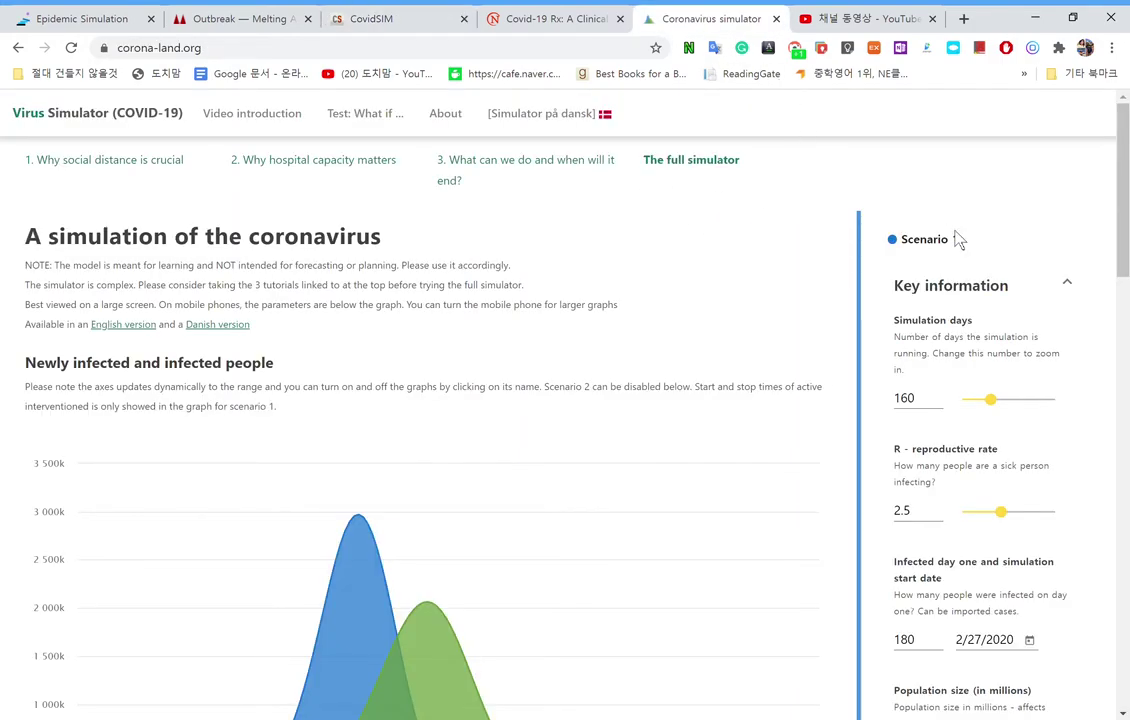
Expand the Re-opening society intervention settings.
scroll(990, 240, "down", 3)
scroll(450, 350, "down", 2)
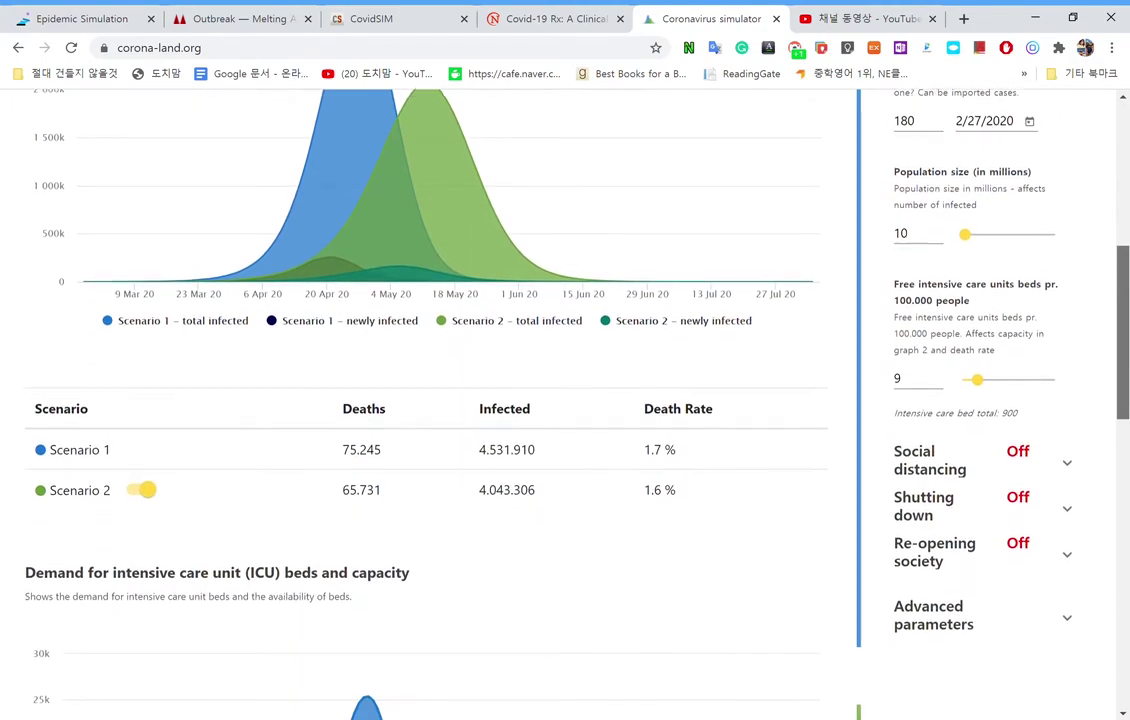
scroll(450, 350, "up", 2)
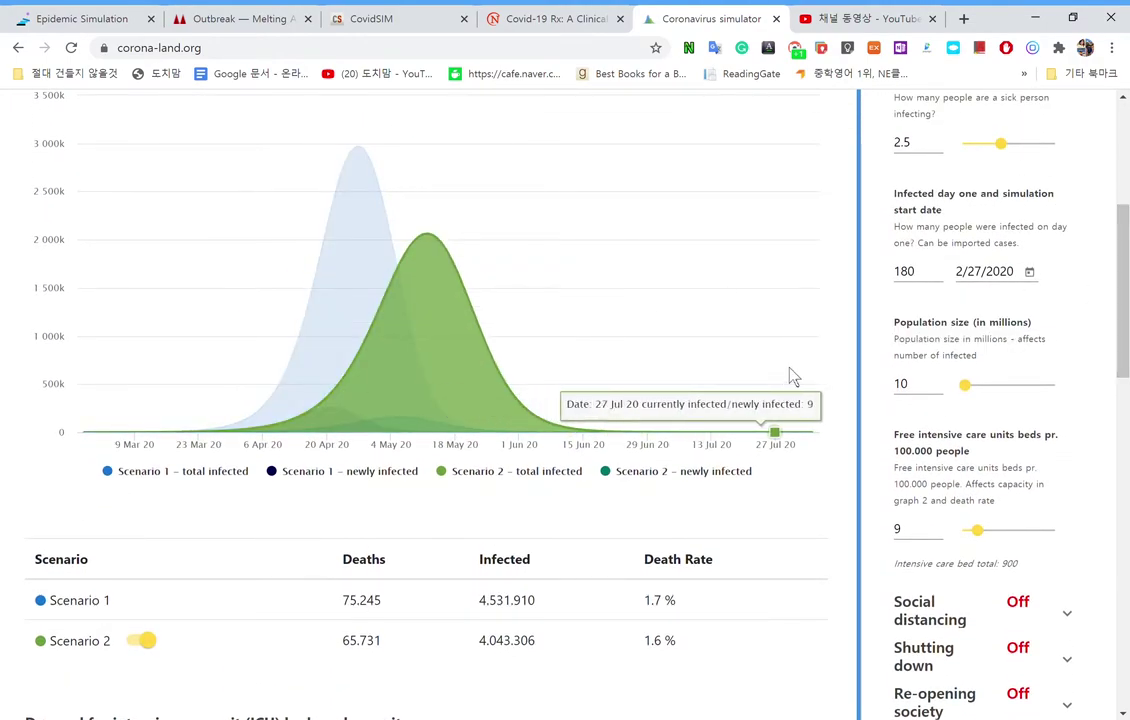
scroll(1127, 313, "down", 3)
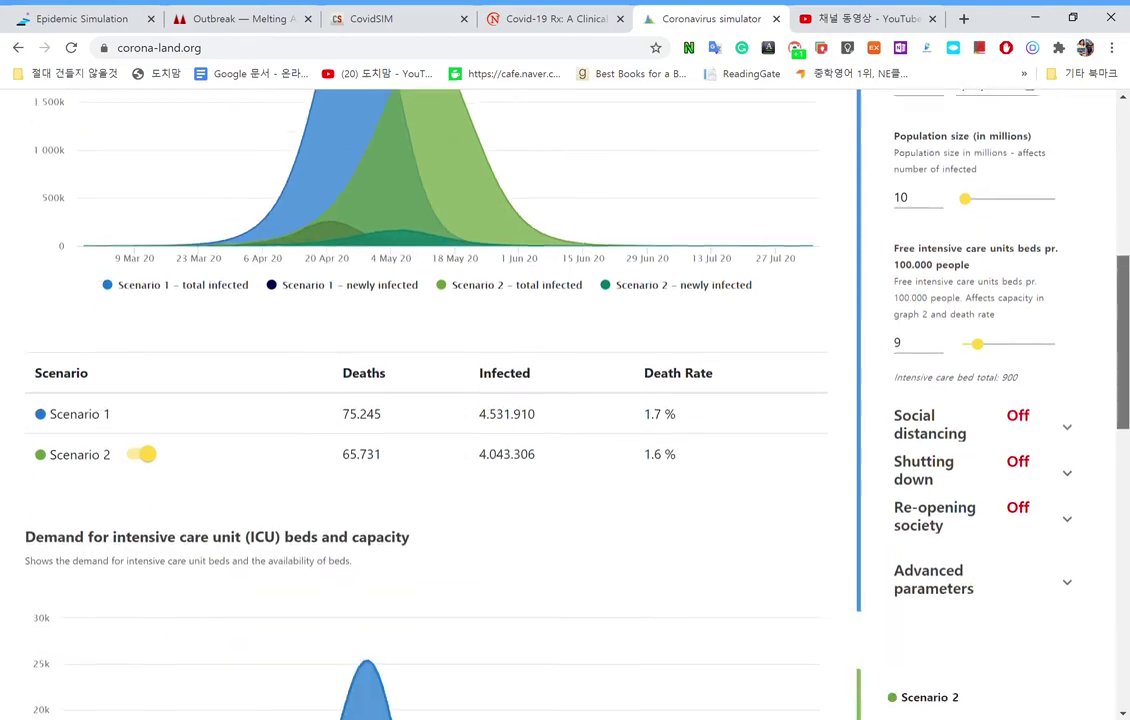
left_click(1010, 368)
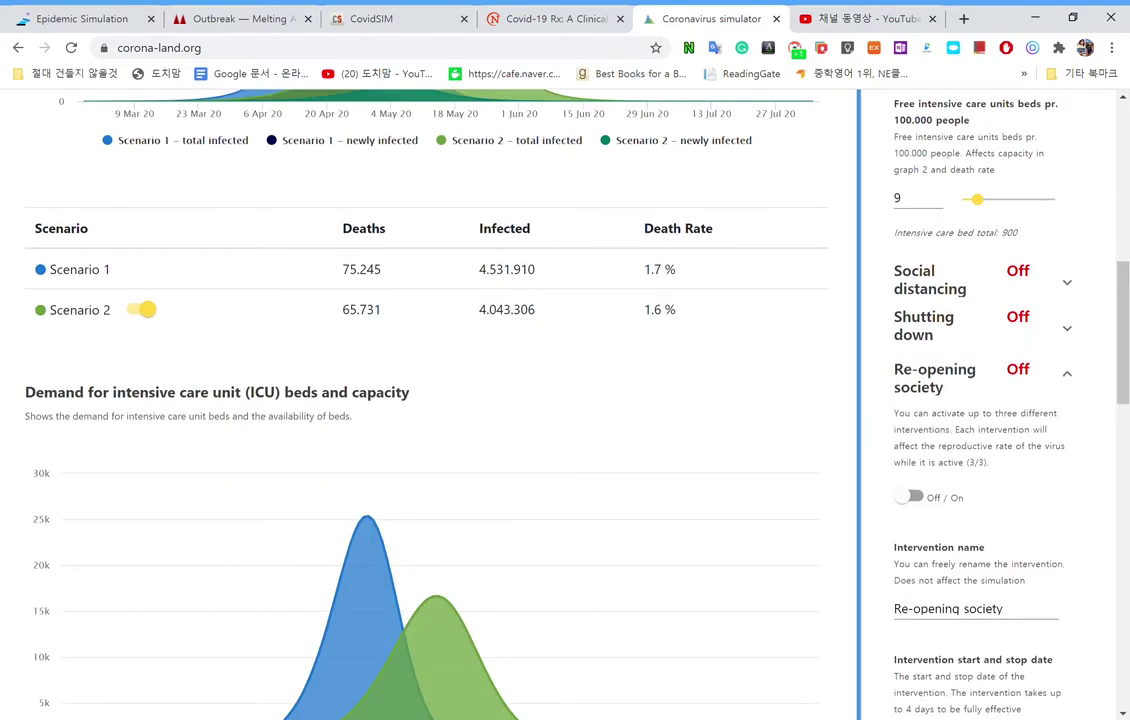
Raise the Re-opening society intervention effectiveness to 55%.
scroll(1010, 368, "down", 5)
scroll(945, 393, "down", 1)
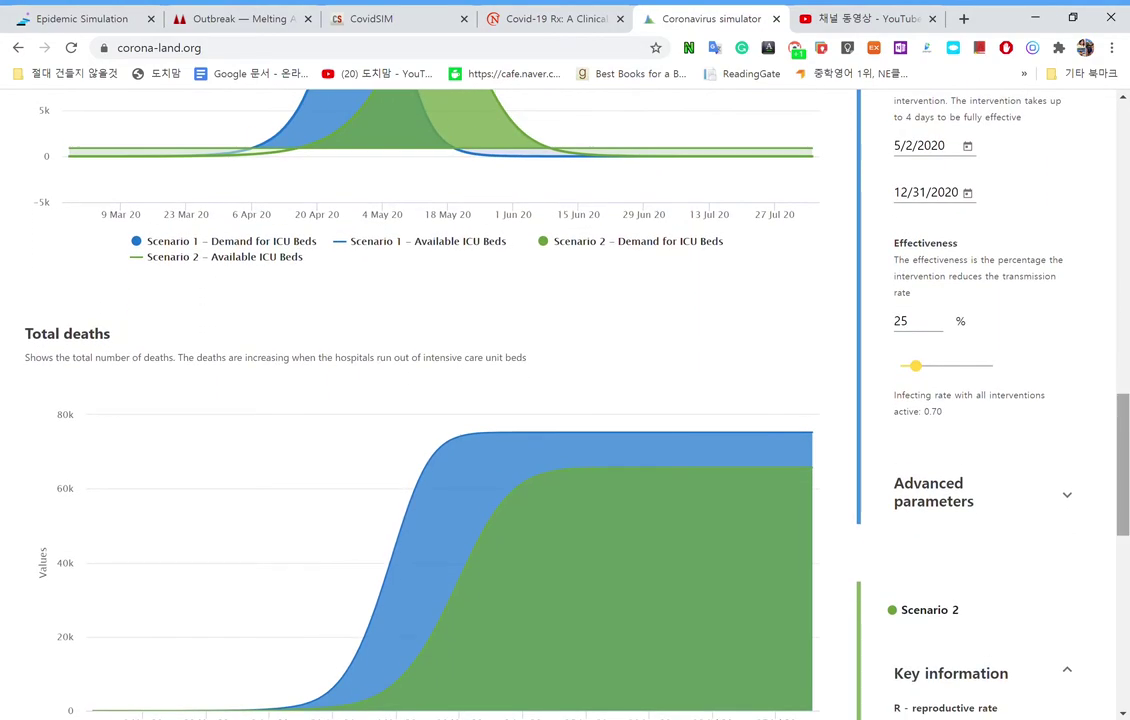
left_click(953, 370)
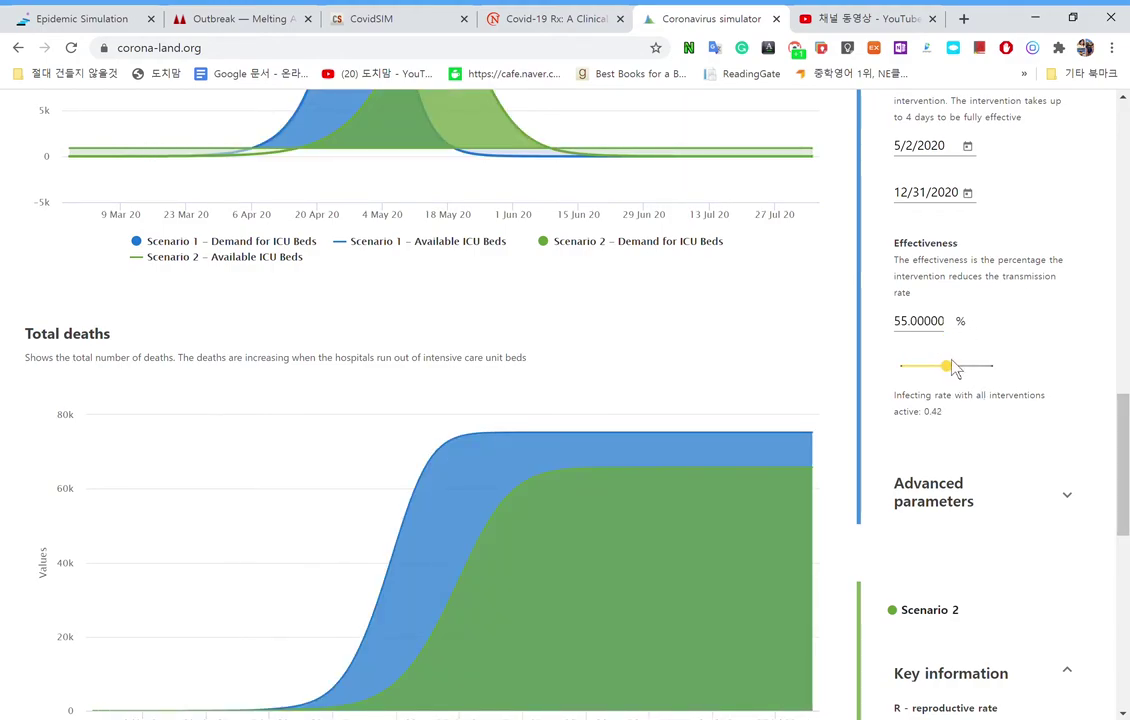
Raise the Re-opening society effectiveness slider to 95% and toggle the intervention On.
left_click_drag(957, 374, 995, 378)
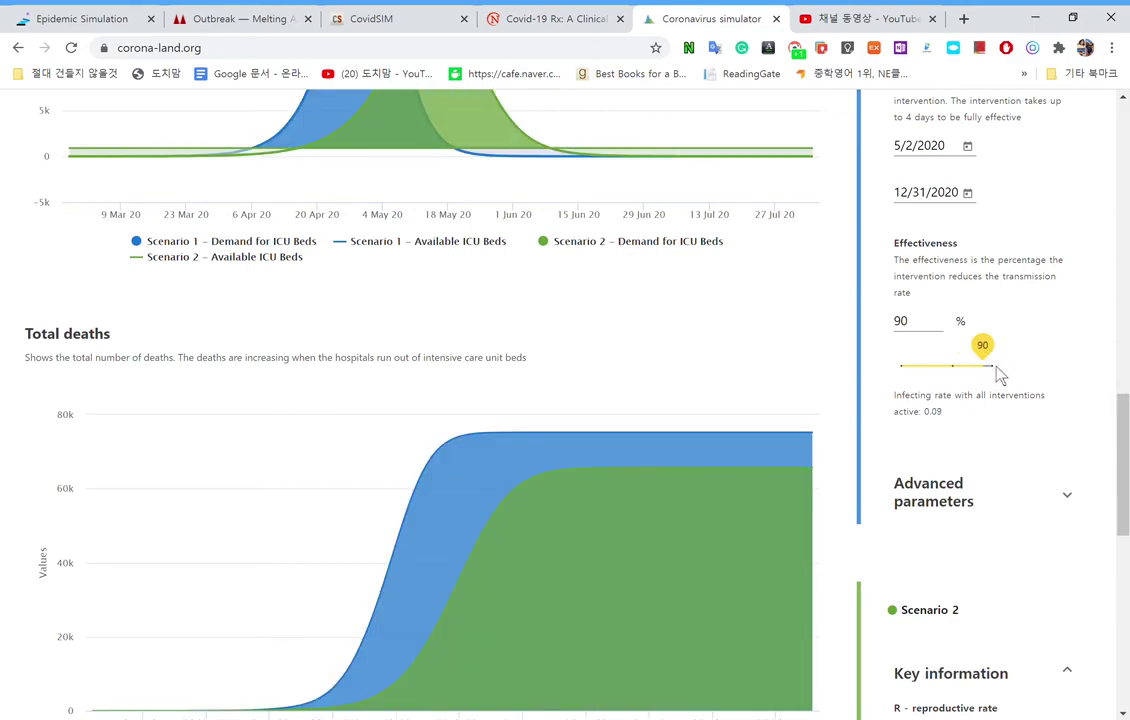
left_click(989, 368)
scroll(1016, 344, "up", 1)
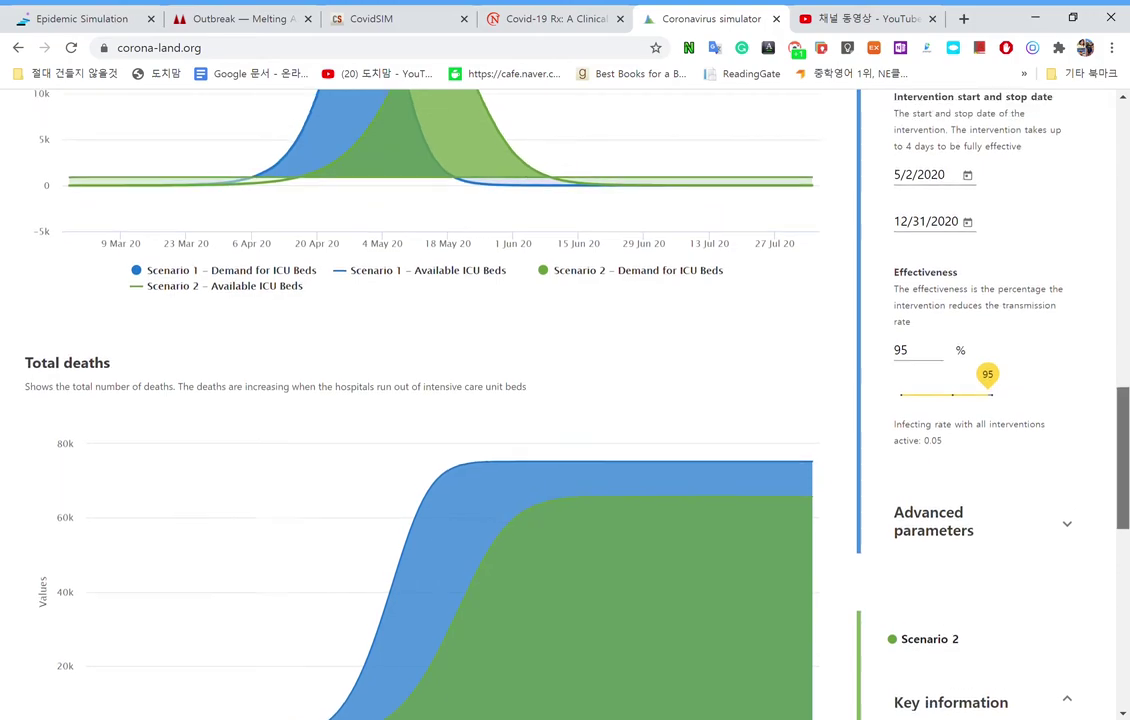
scroll(1022, 288, "up", 4)
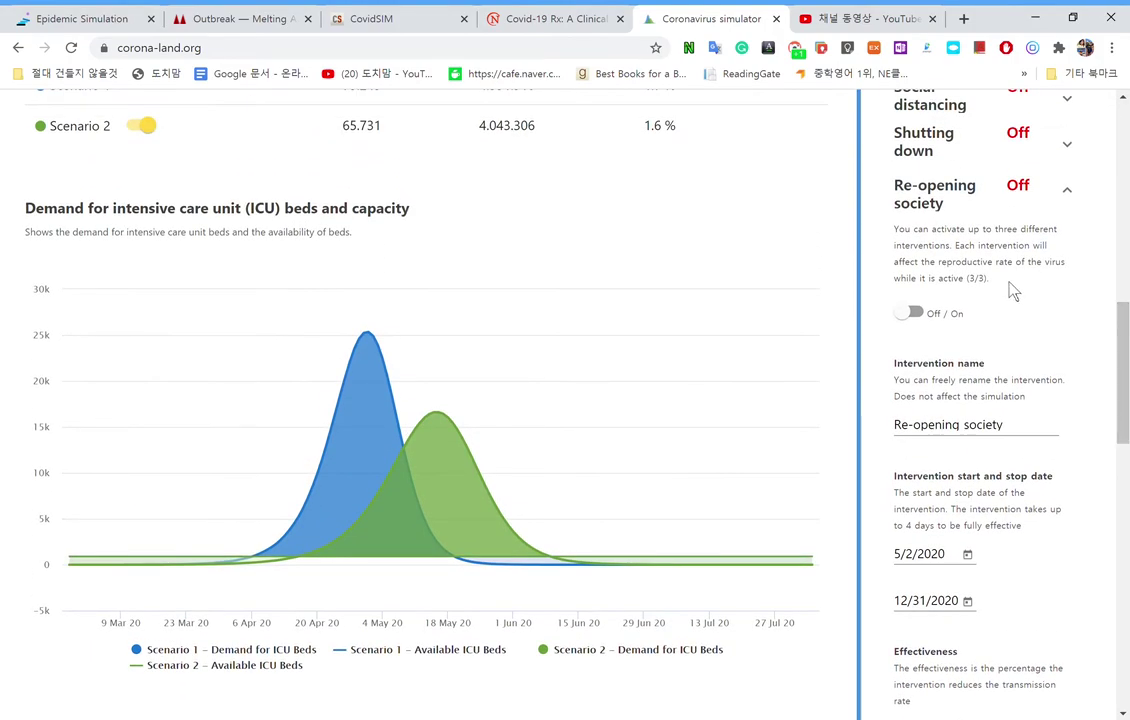
left_click(912, 313)
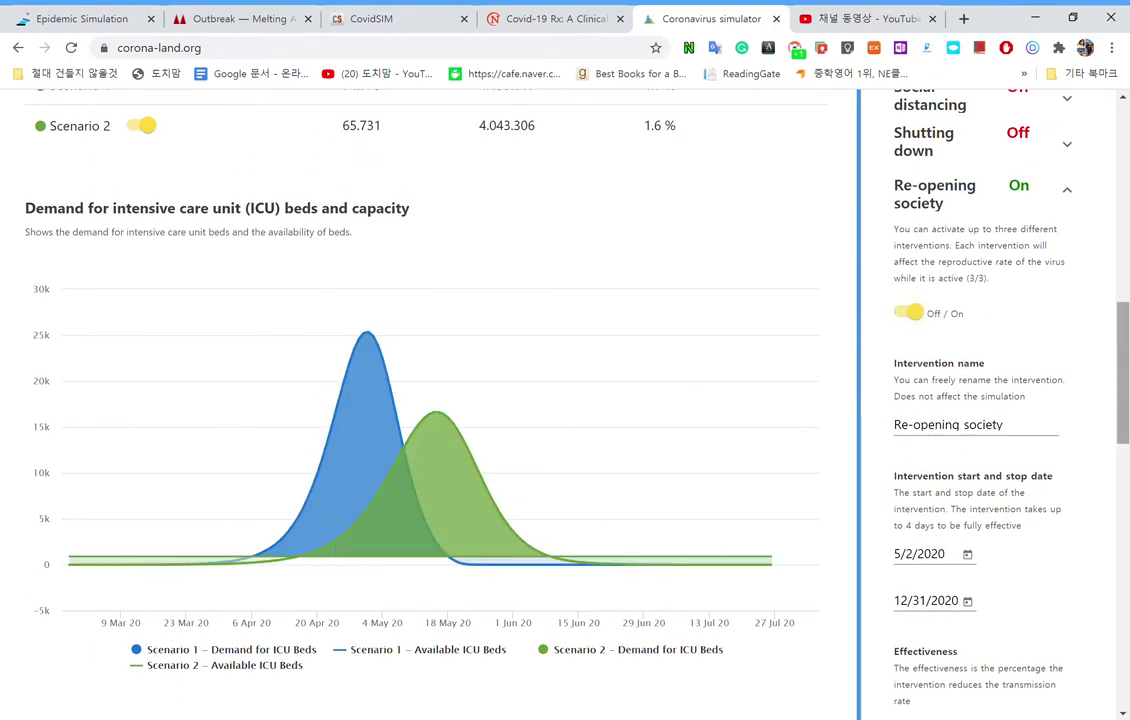
scroll(1000, 300, "up", 7)
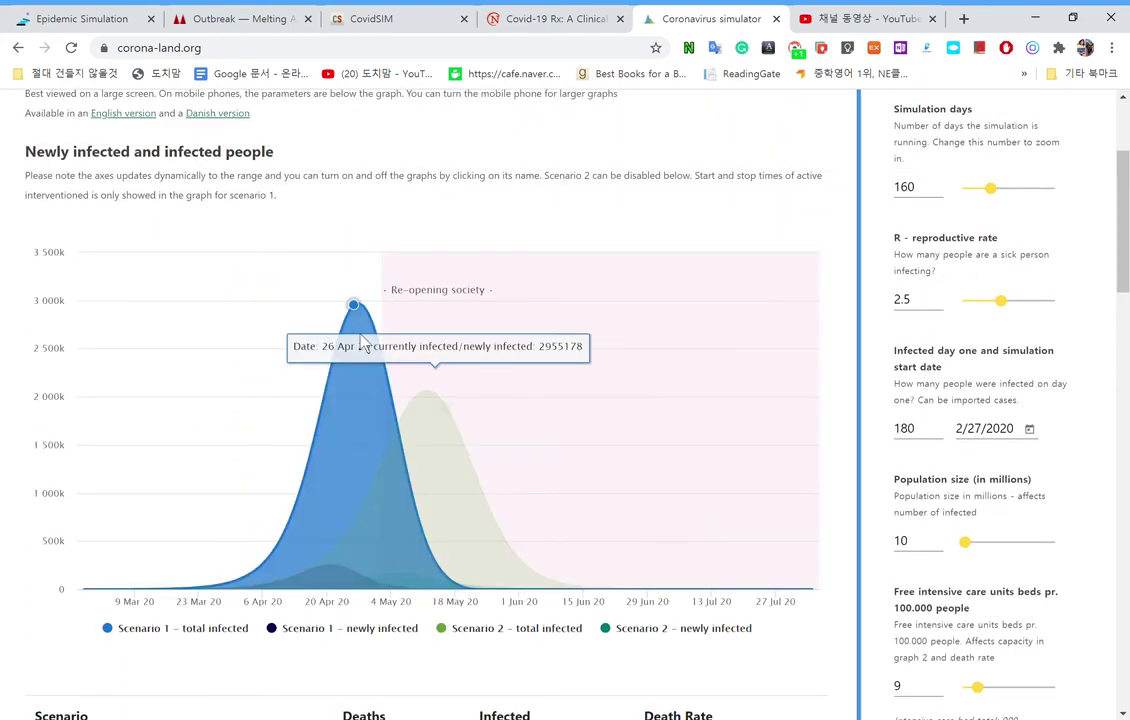